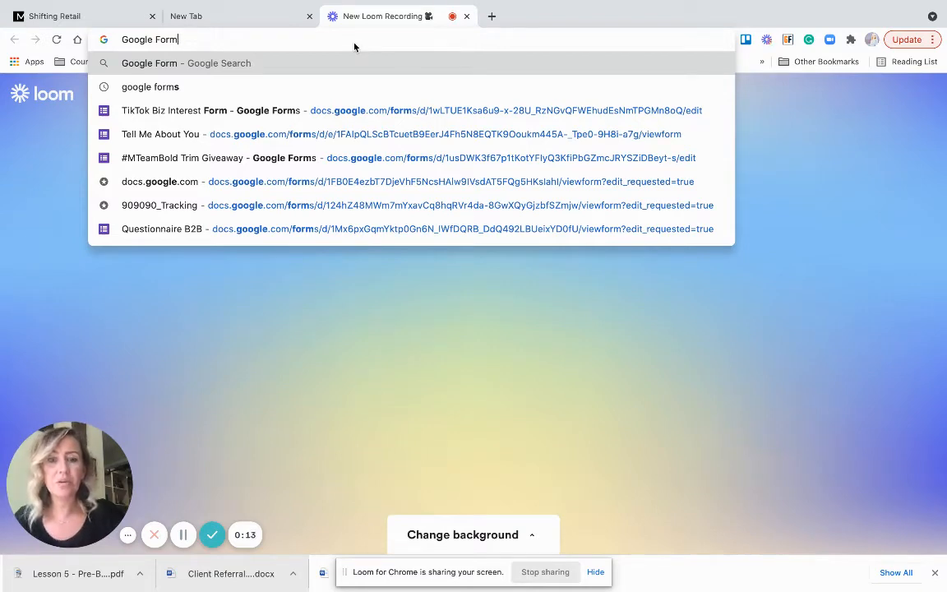
Search the web for google forms and go to the personal Google Forms home page.
type("s")
key("Return")
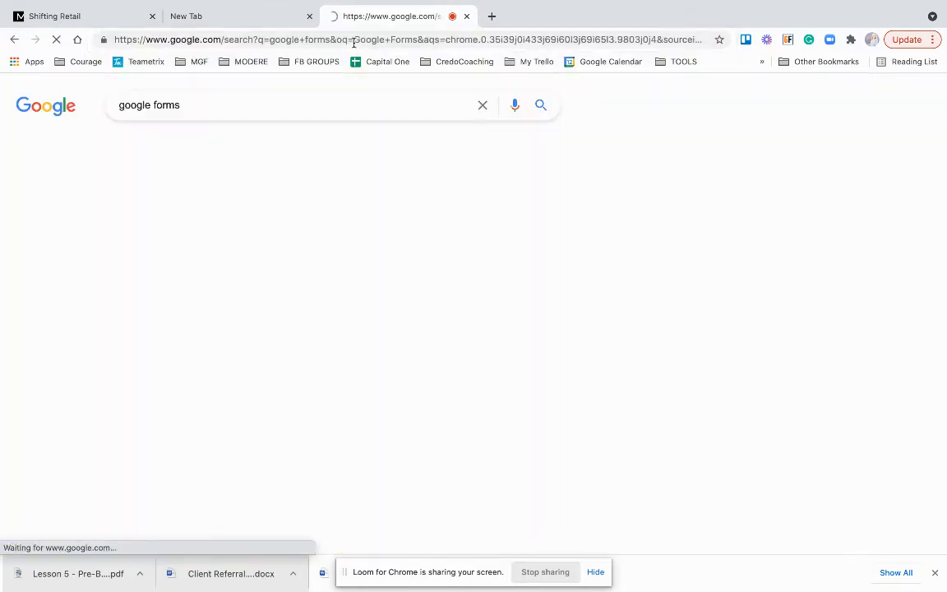
scroll(232, 279, "down", 1)
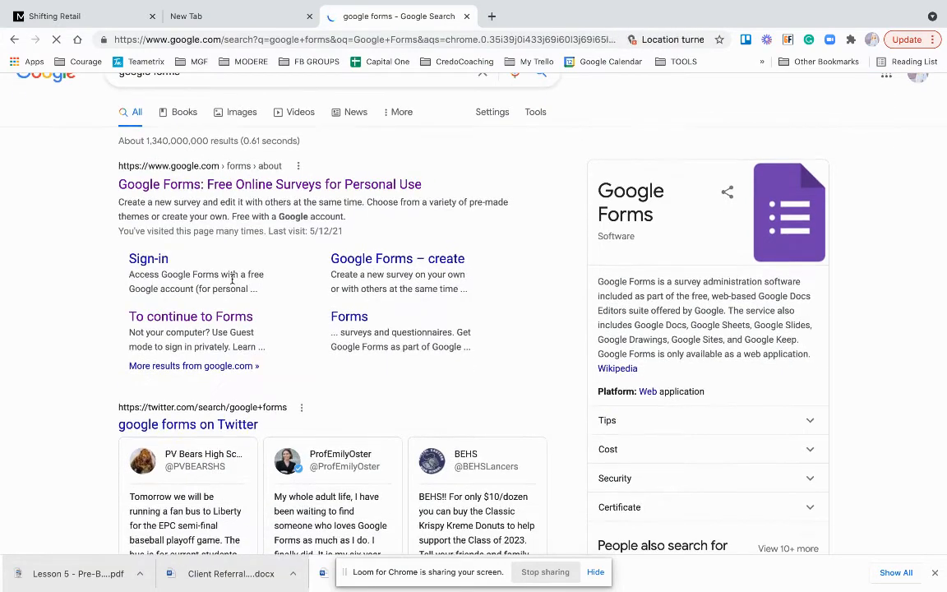
left_click(255, 185)
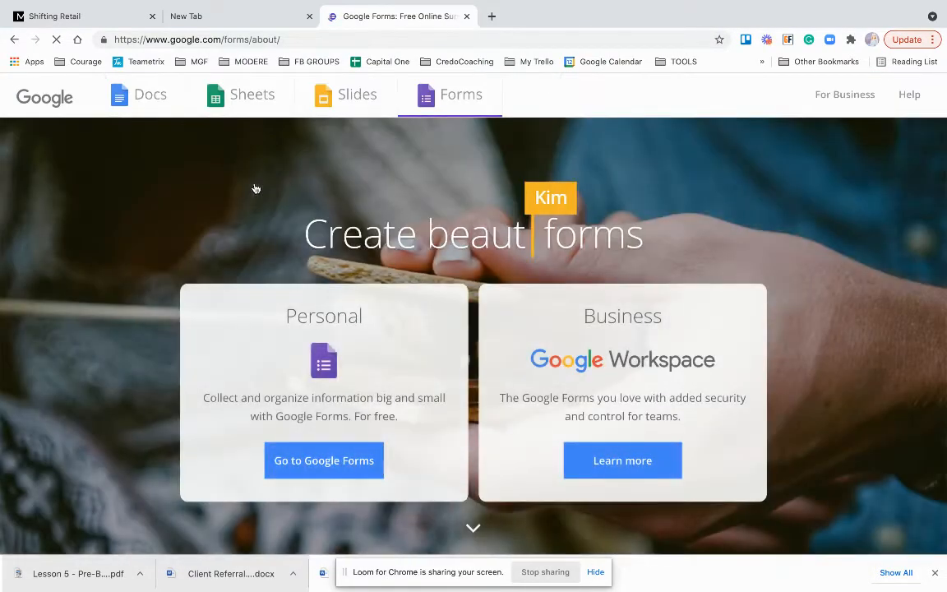
left_click(348, 462)
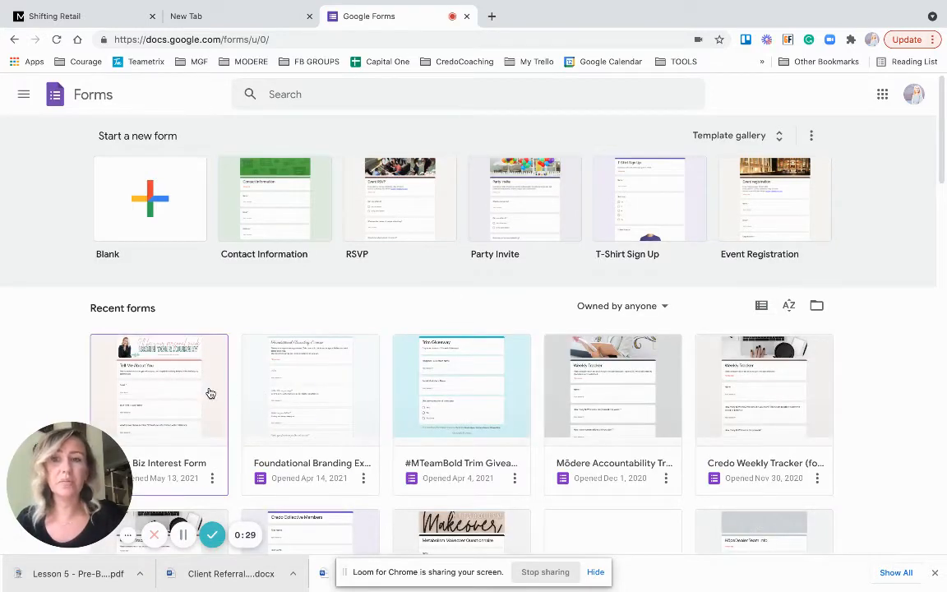
Open the TikTok Biz Interest Form and review its header, questions, answer types, description block and sign-up section.
left_click(209, 393)
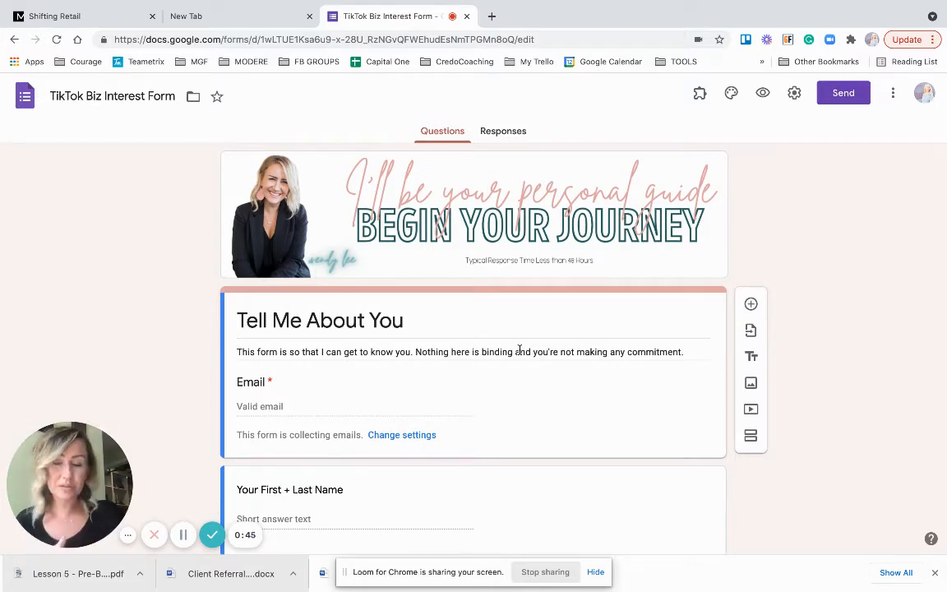
scroll(521, 481, "down", 3)
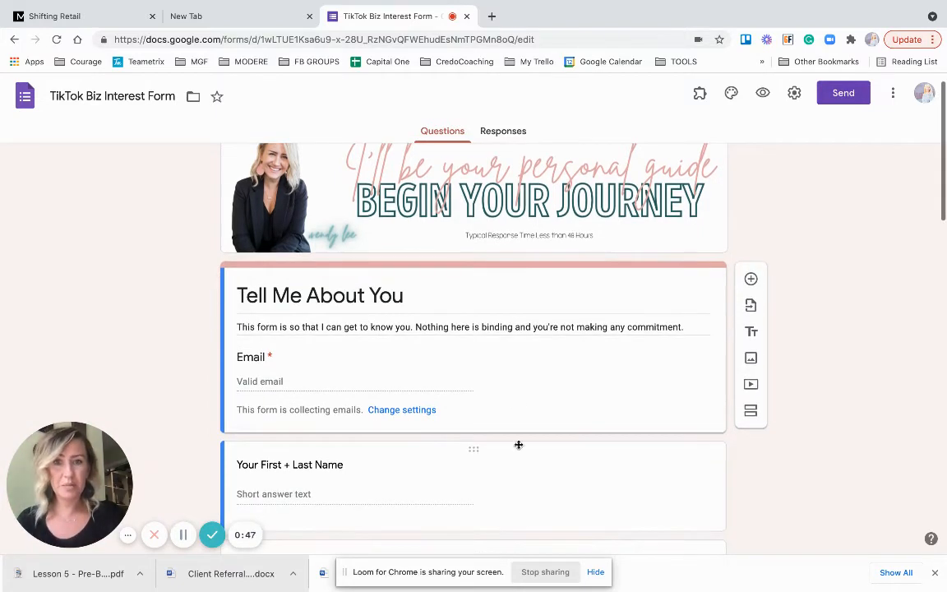
scroll(513, 404, "up", 3)
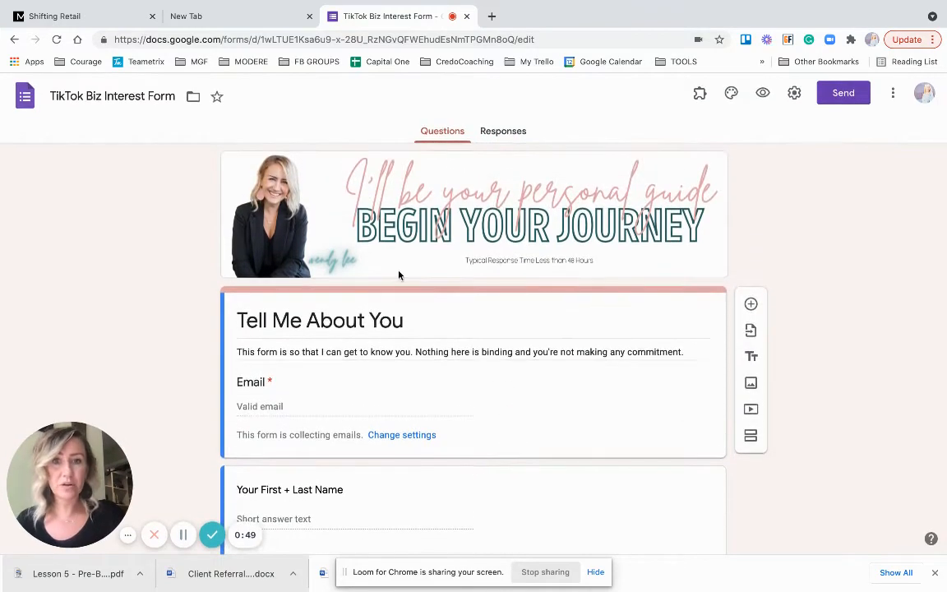
scroll(453, 310, "down", 1)
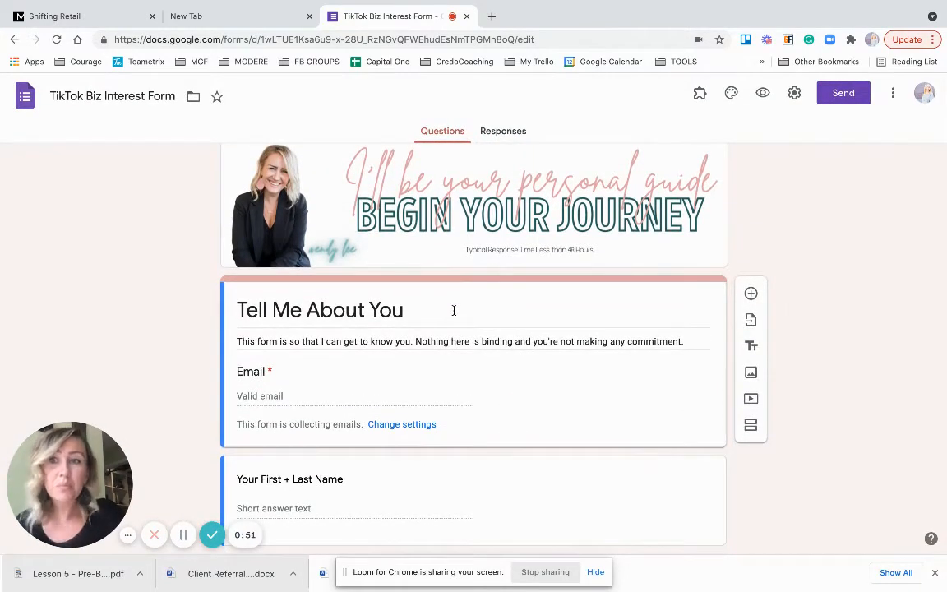
scroll(453, 310, "down", 4)
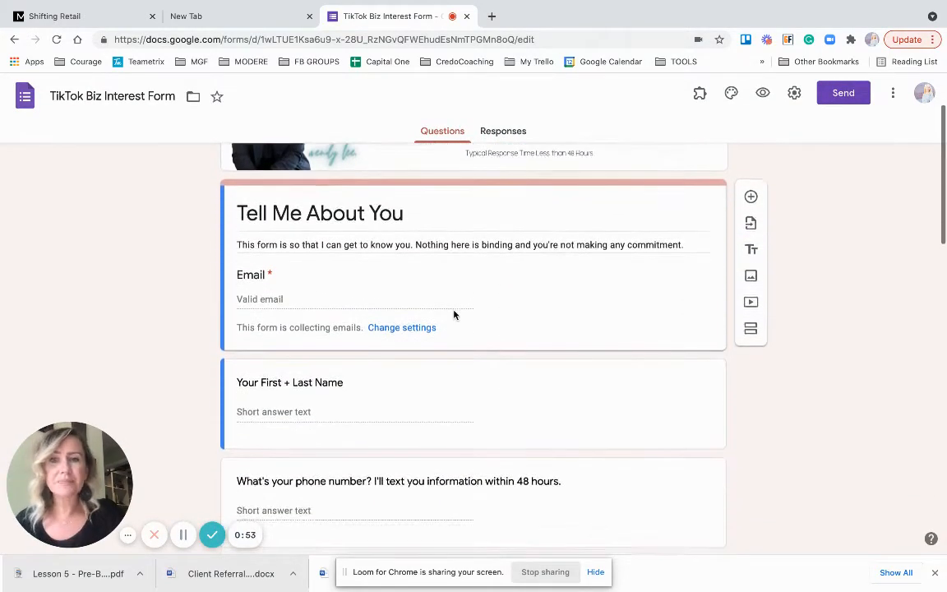
scroll(453, 310, "down", 6)
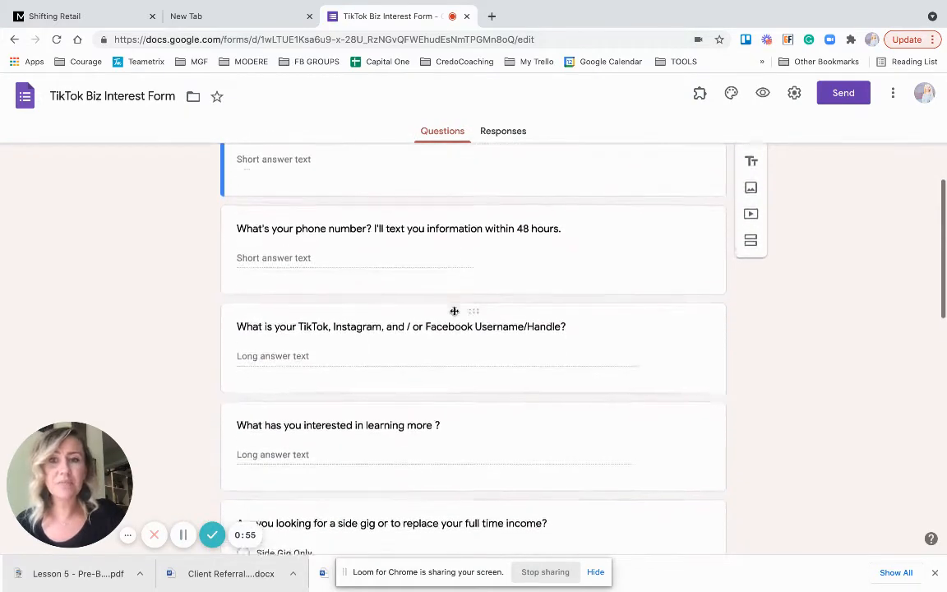
scroll(454, 315, "up", 1)
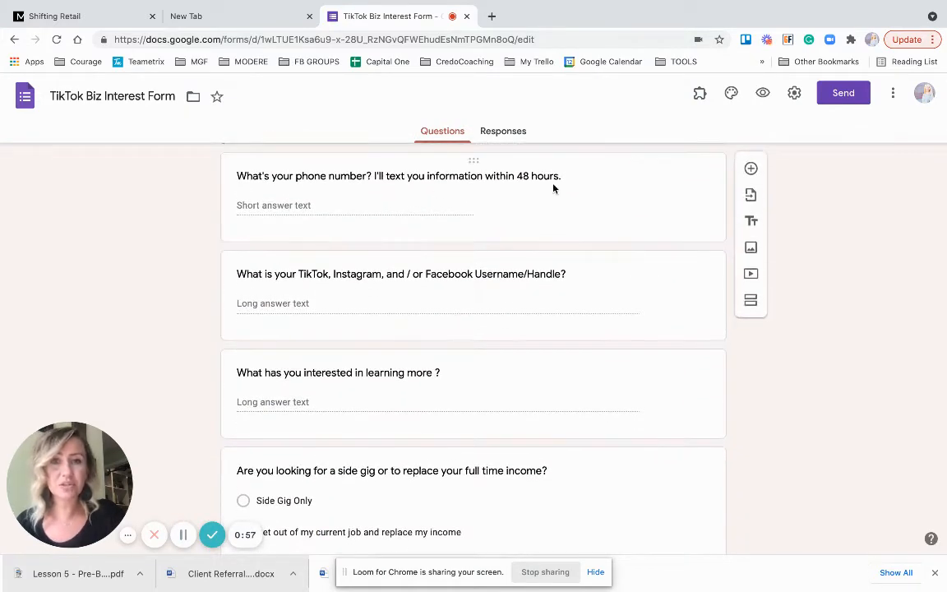
scroll(554, 189, "down", 1)
scroll(554, 188, "down", 2)
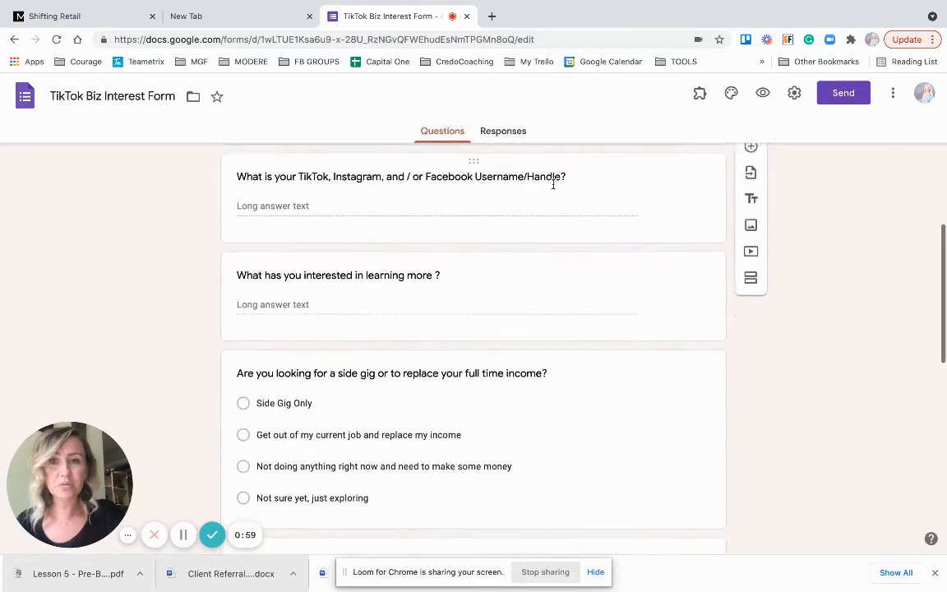
scroll(467, 181, "down", 2)
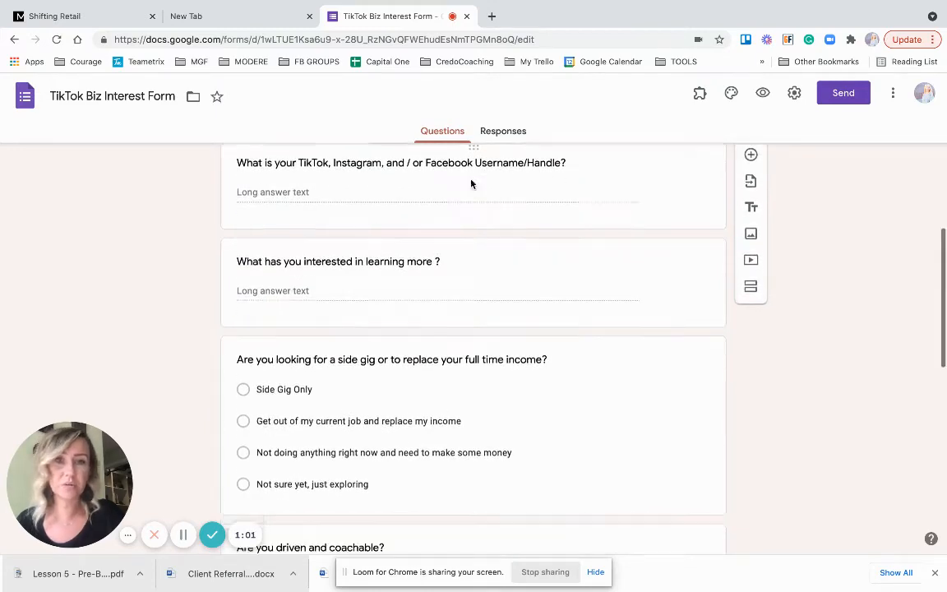
scroll(468, 251, "down", 2)
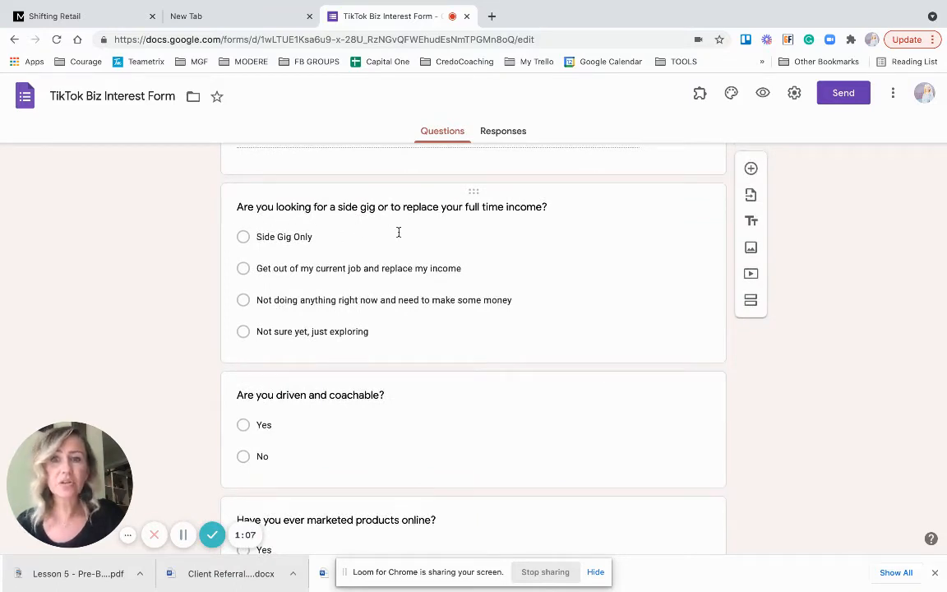
scroll(399, 233, "down", 1)
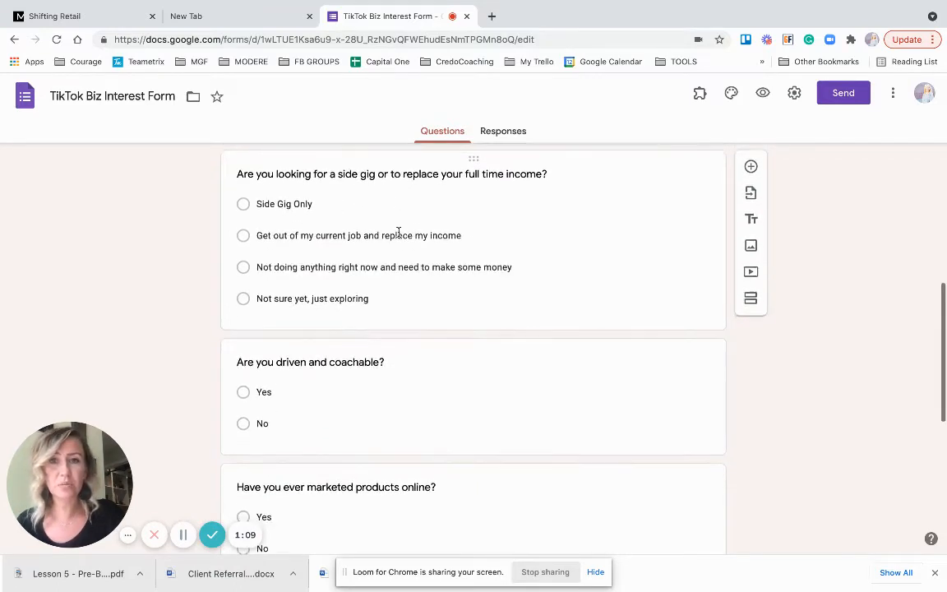
scroll(399, 237, "down", 3)
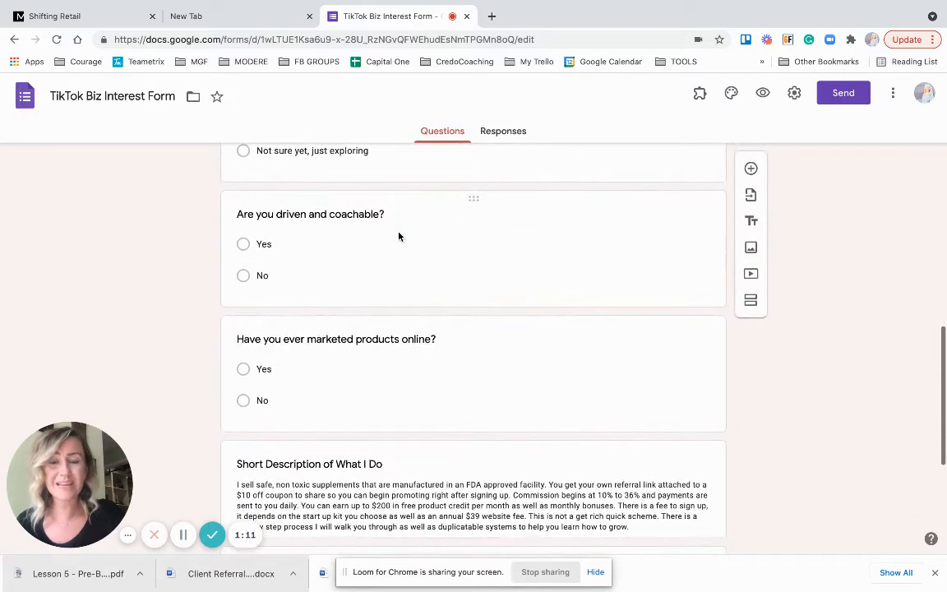
scroll(444, 239, "down", 1)
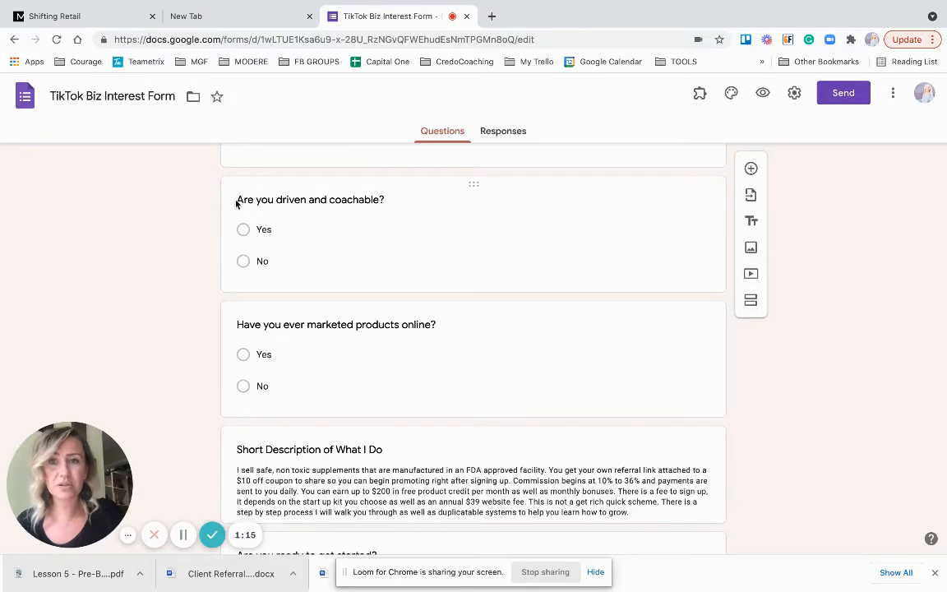
scroll(480, 249, "down", 5)
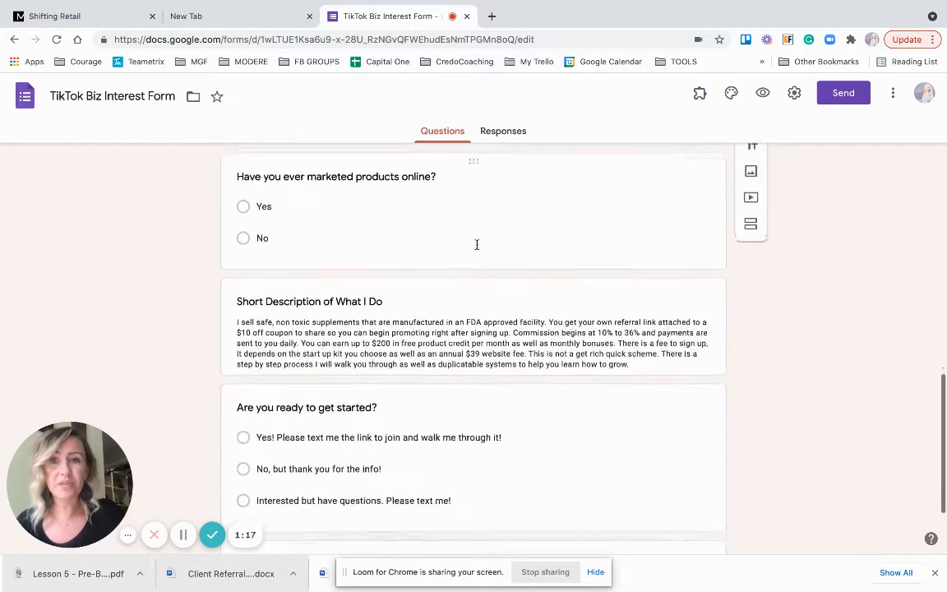
scroll(477, 248, "down", 1)
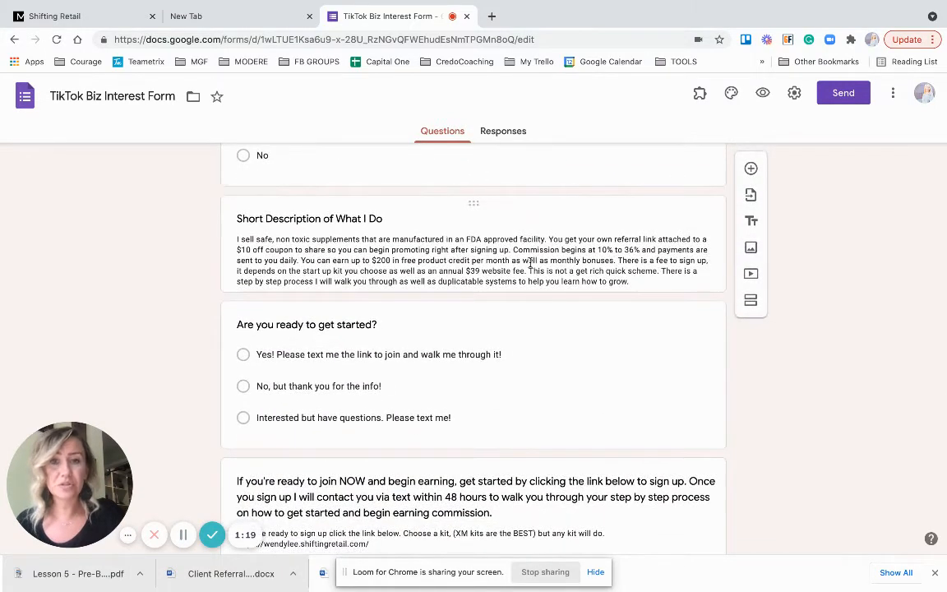
scroll(493, 246, "down", 1)
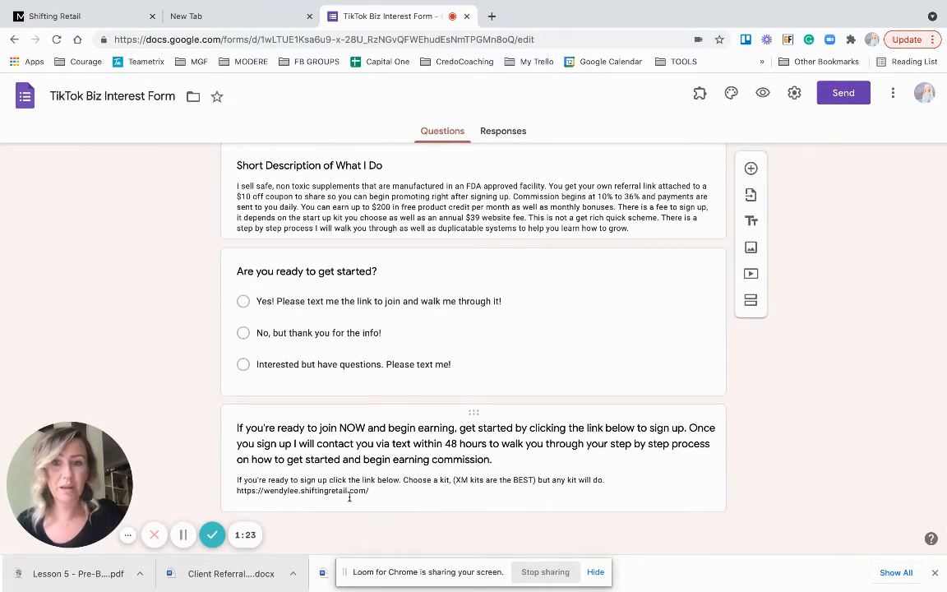
scroll(550, 328, "up", 10)
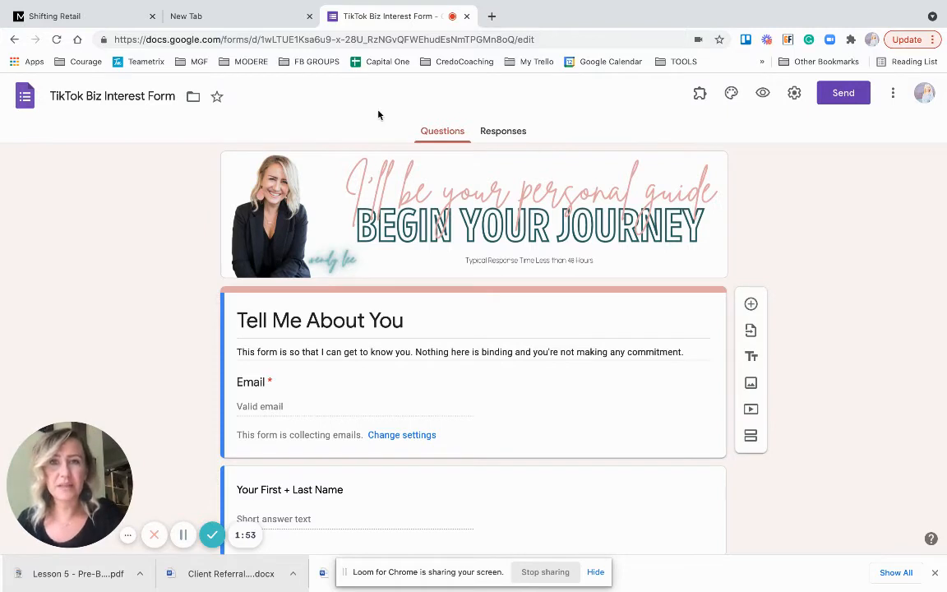
Create a new blank form and open the existing TikTok Biz Interest Form in the empty browser tab for reference.
left_click(26, 99)
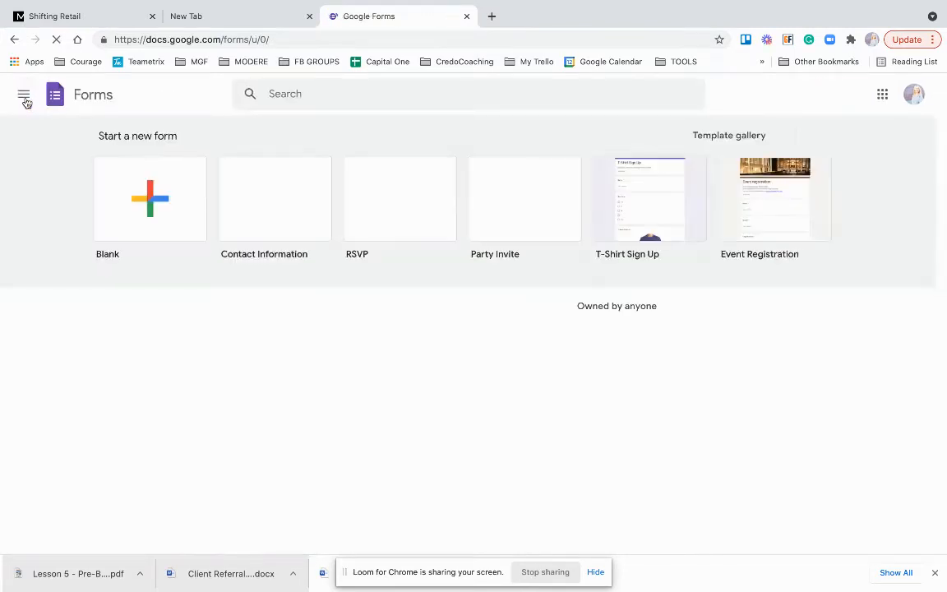
left_click(157, 213)
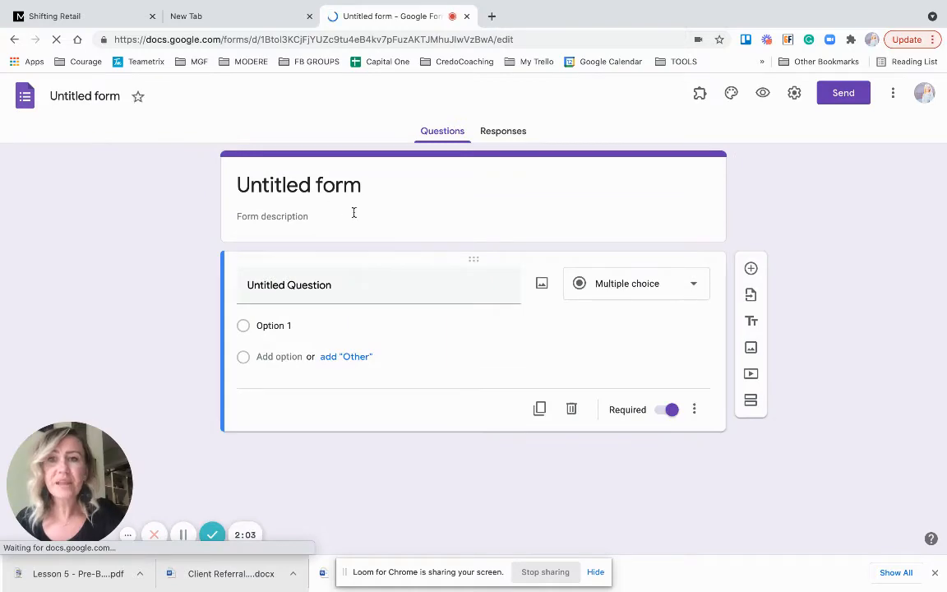
left_click(262, 20)
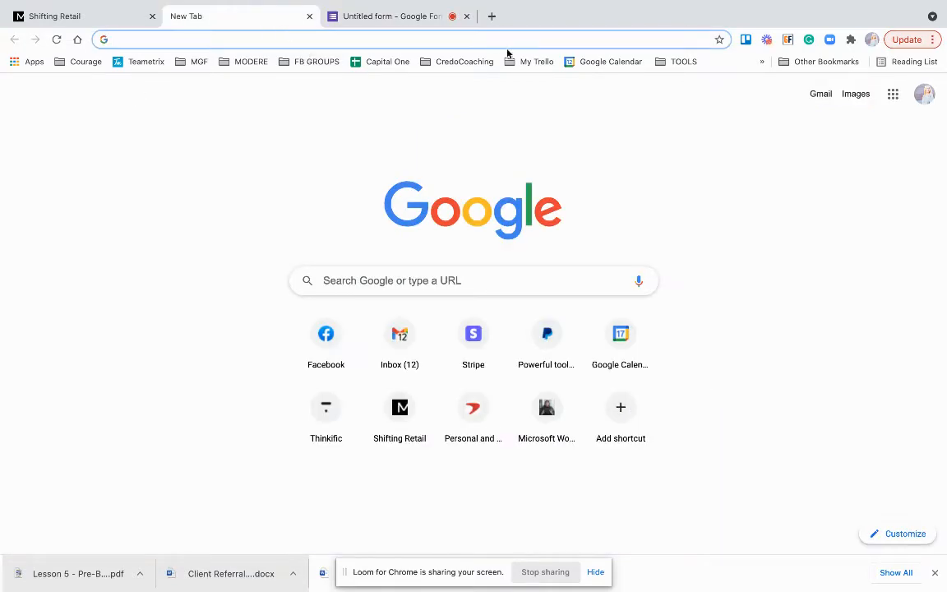
type("google form")
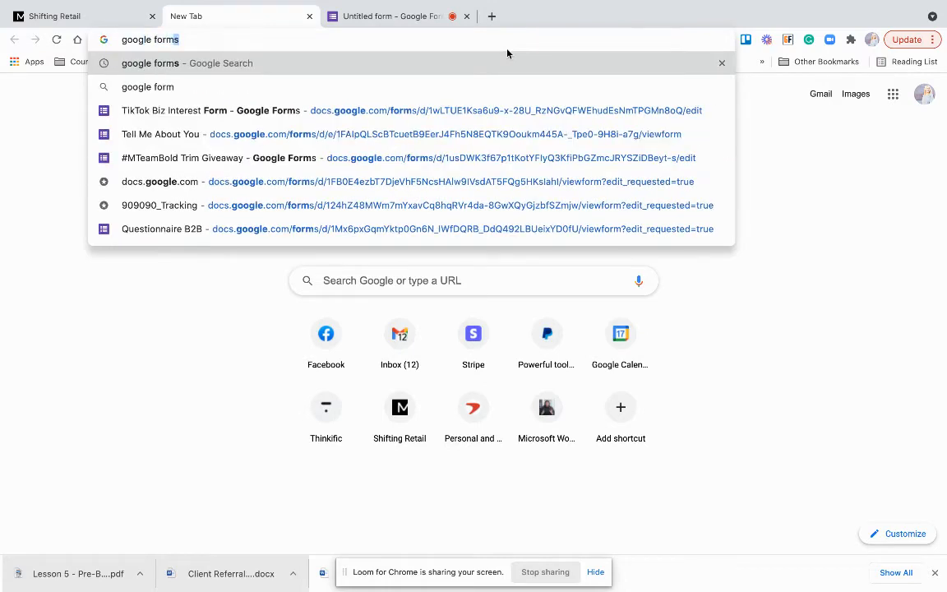
left_click(454, 110)
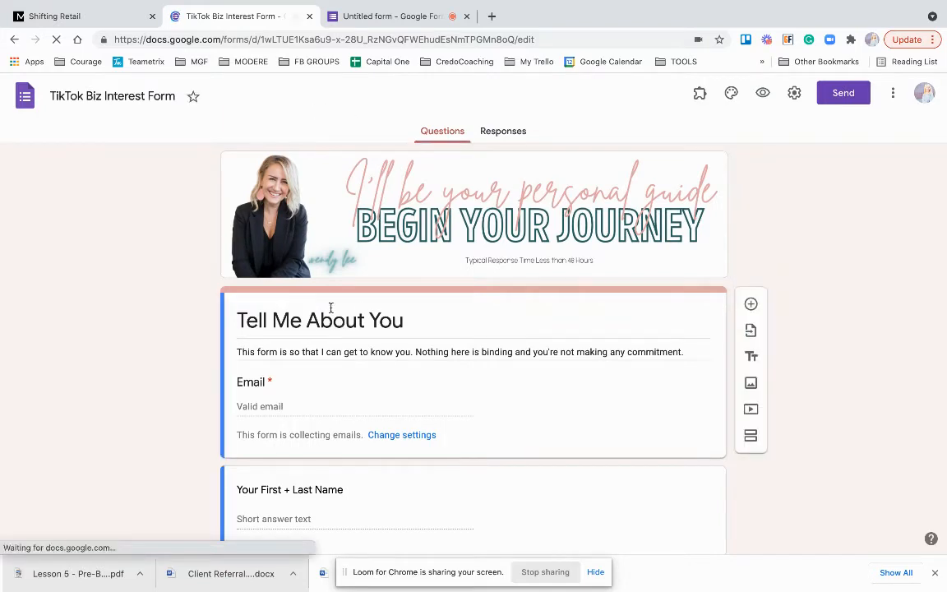
Title the new blank form "Tell Me About You".
left_click(392, 16)
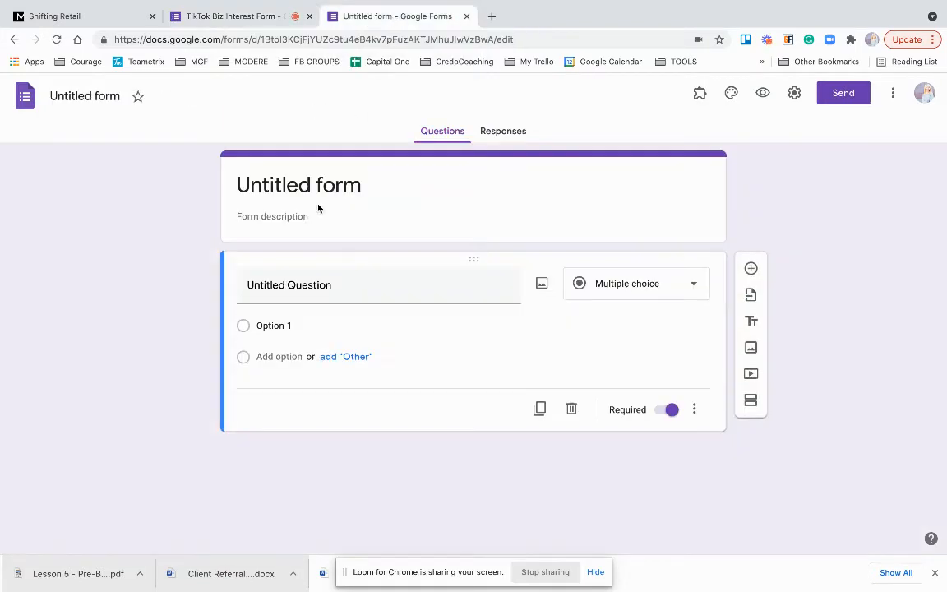
left_click(308, 184)
type("Tell Me")
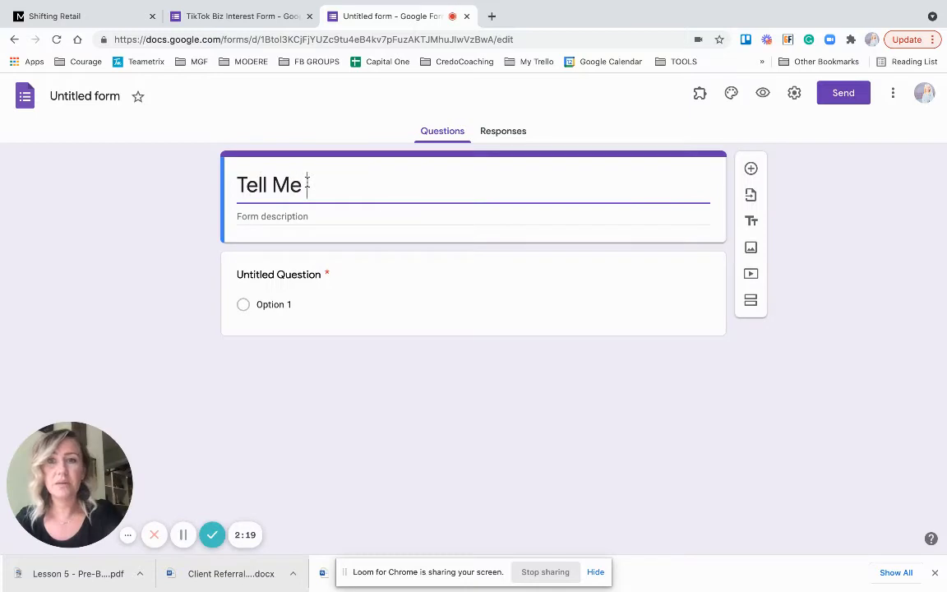
type(" About You")
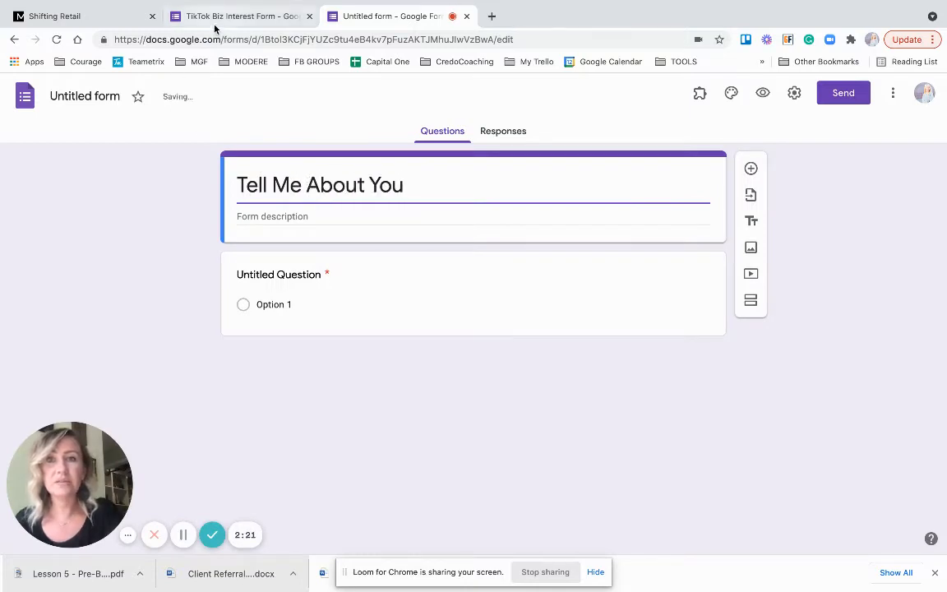
Copy the description text from the TikTok Biz Interest Form into the new form's description, followed by a line break.
left_click(218, 16)
triple_click(288, 352)
key("super+c")
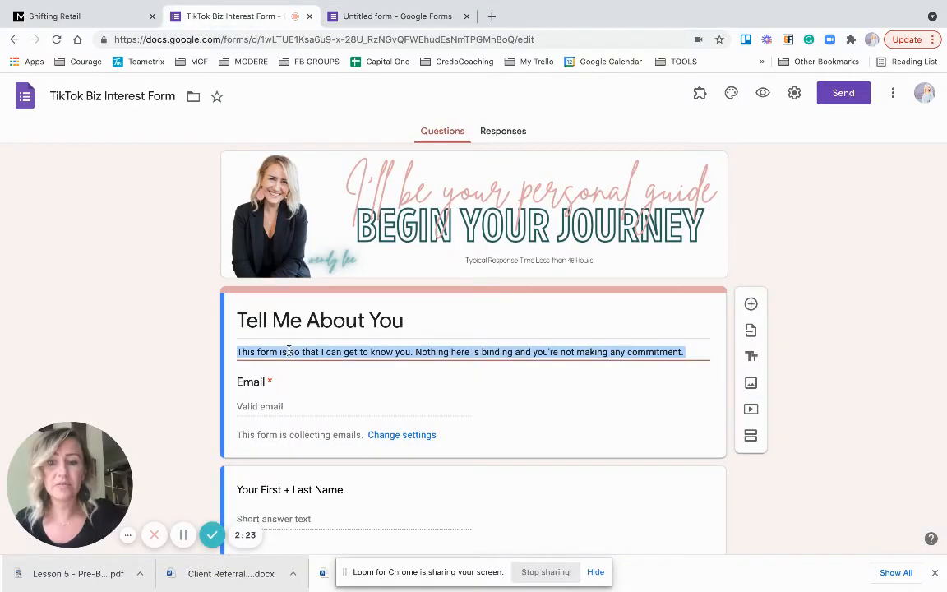
left_click(395, 17)
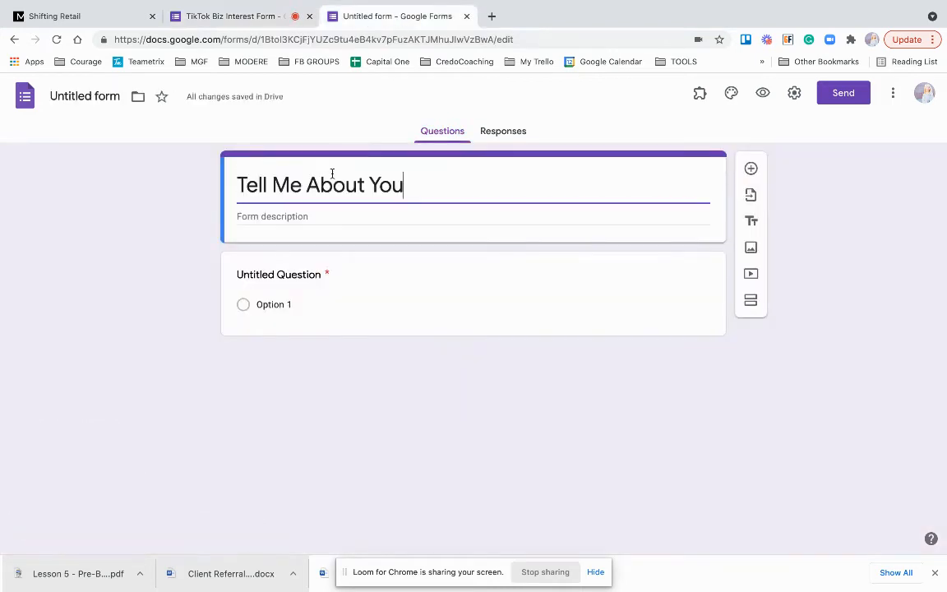
left_click(280, 212)
key("super+v")
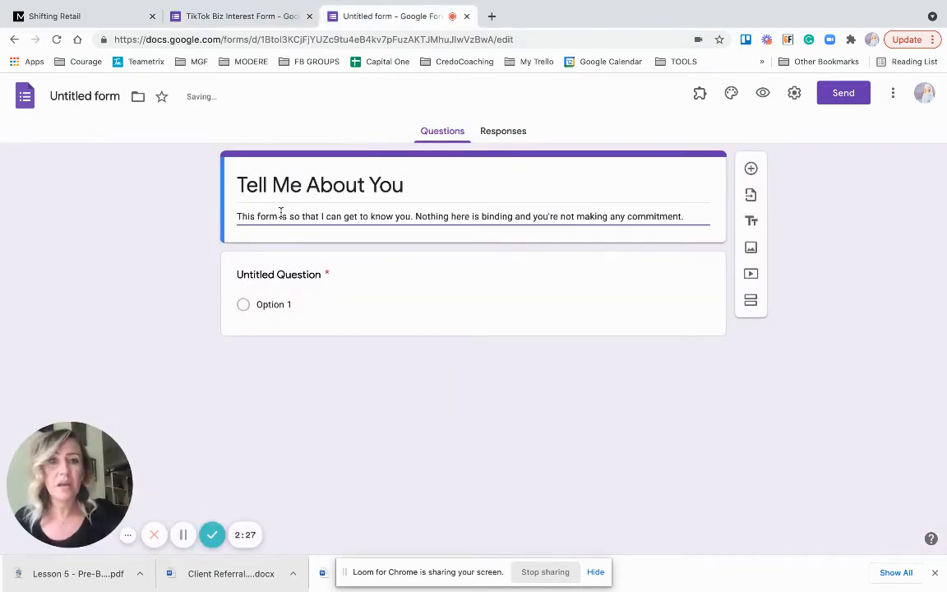
key("Return")
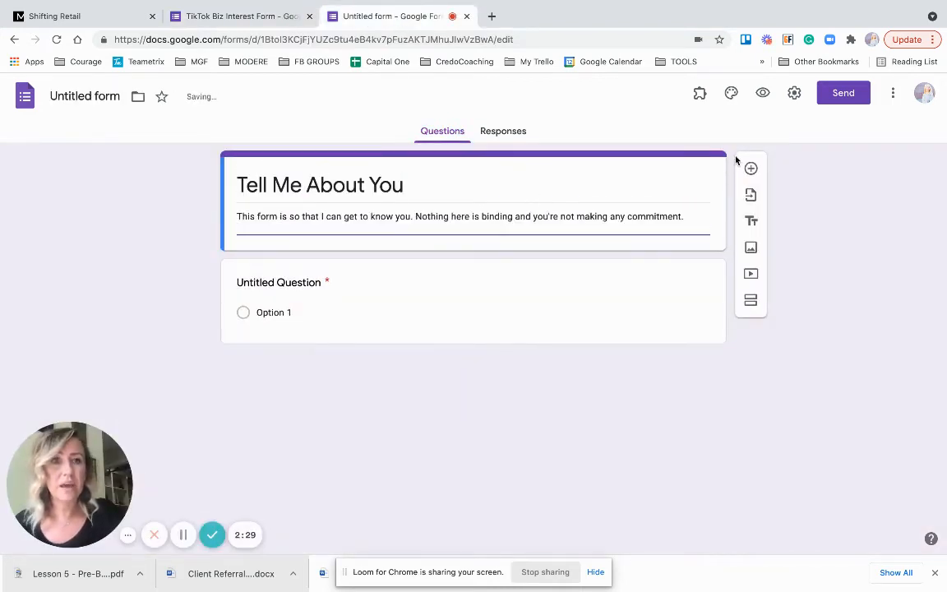
Turn on email collection in the new form's settings and save them.
left_click(792, 92)
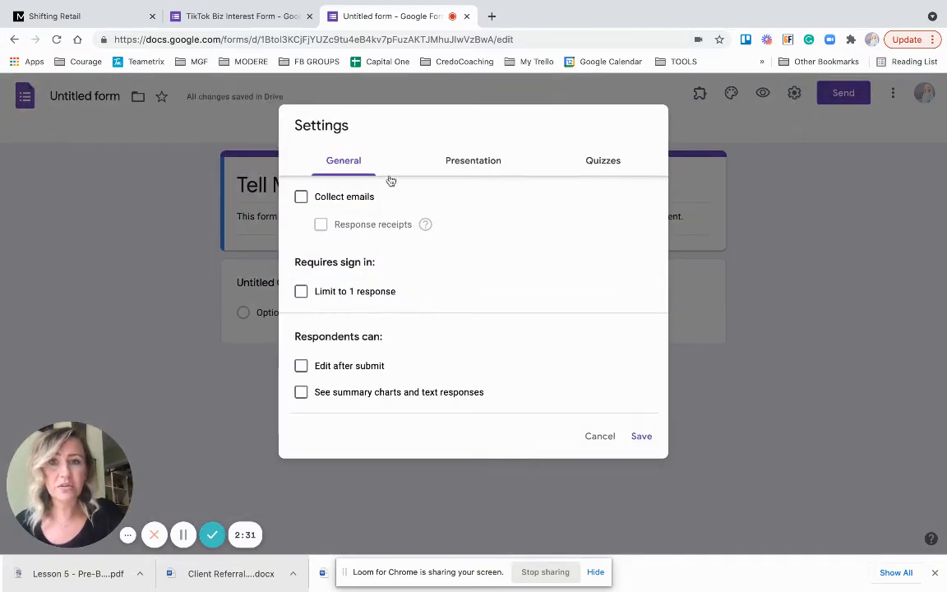
left_click(301, 196)
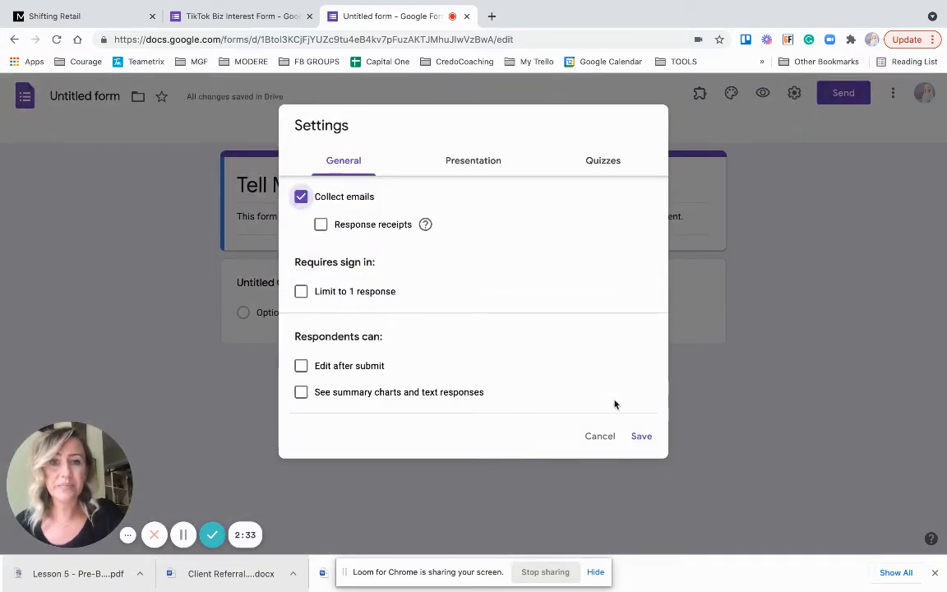
left_click(642, 439)
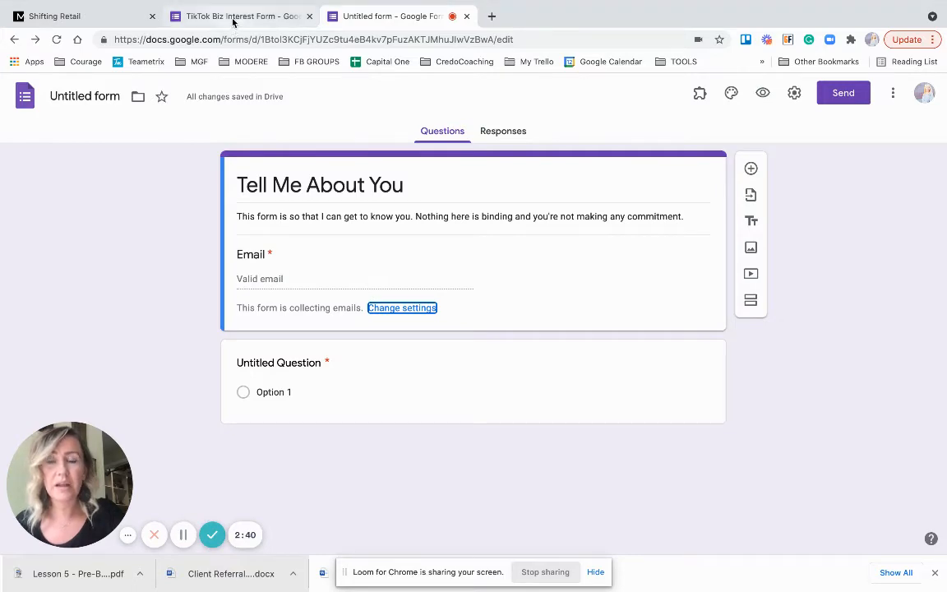
Check the name question in the TikTok Biz Interest Form and title the new form's first question "First + Last Name".
left_click(261, 18)
scroll(372, 299, "down", 2)
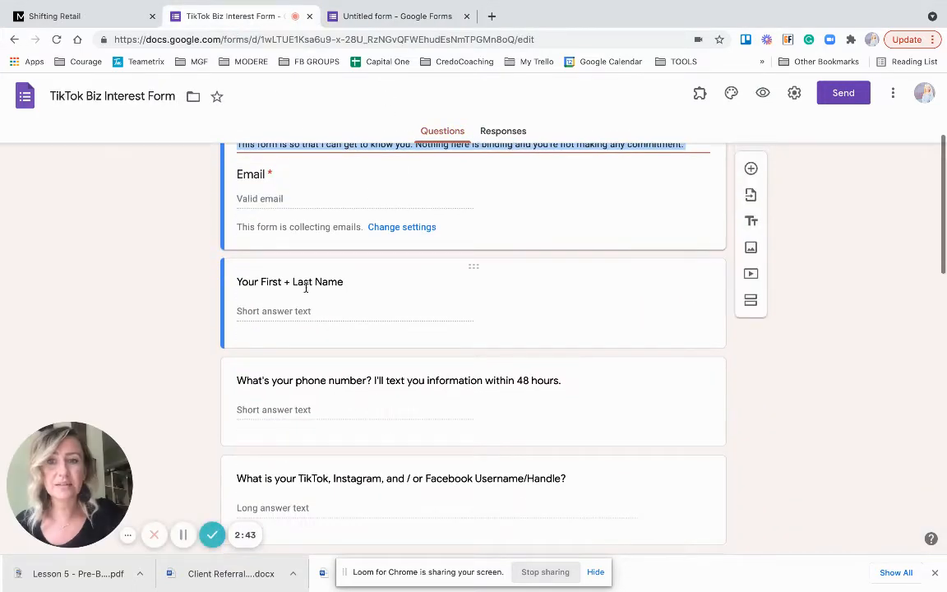
left_click(398, 17)
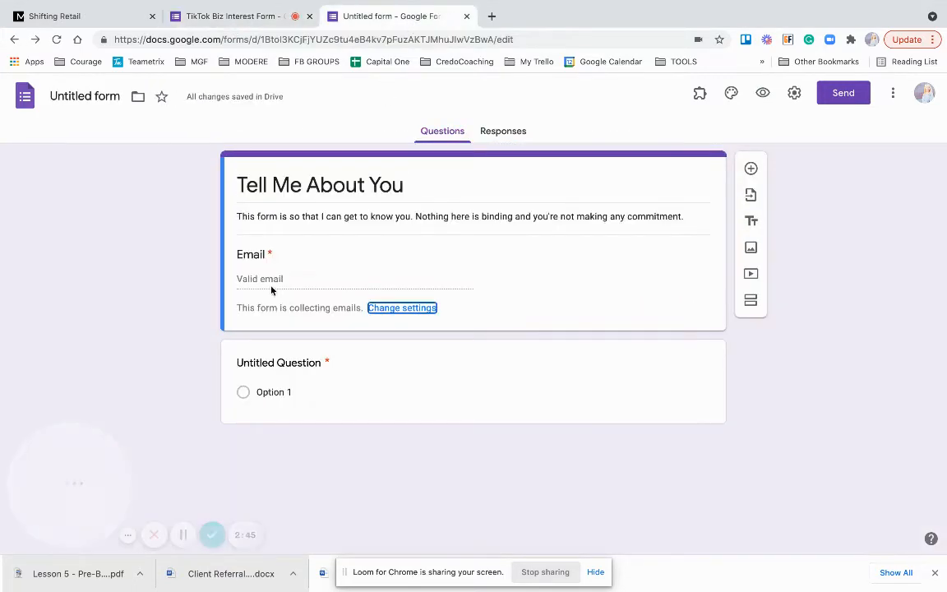
left_click(271, 365)
type("First +")
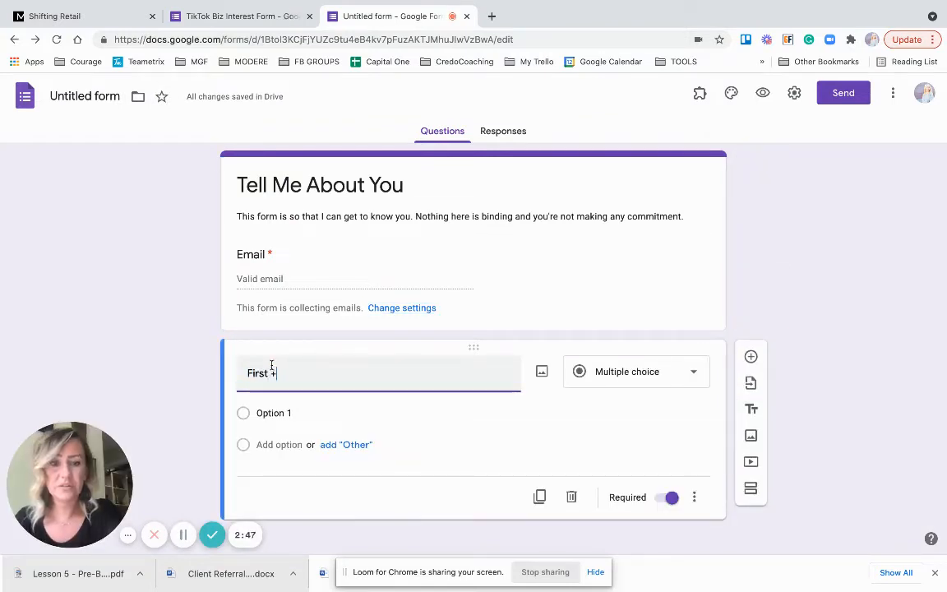
type(" Last Name")
key("Tab")
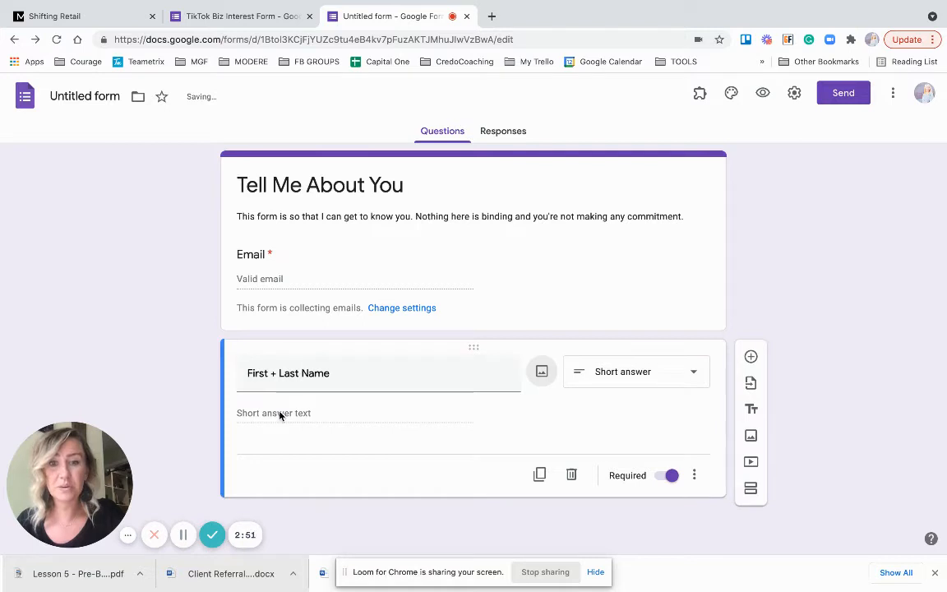
Add a short-answer question titled "Phone number" below the name question.
left_click(751, 356)
type("Ph")
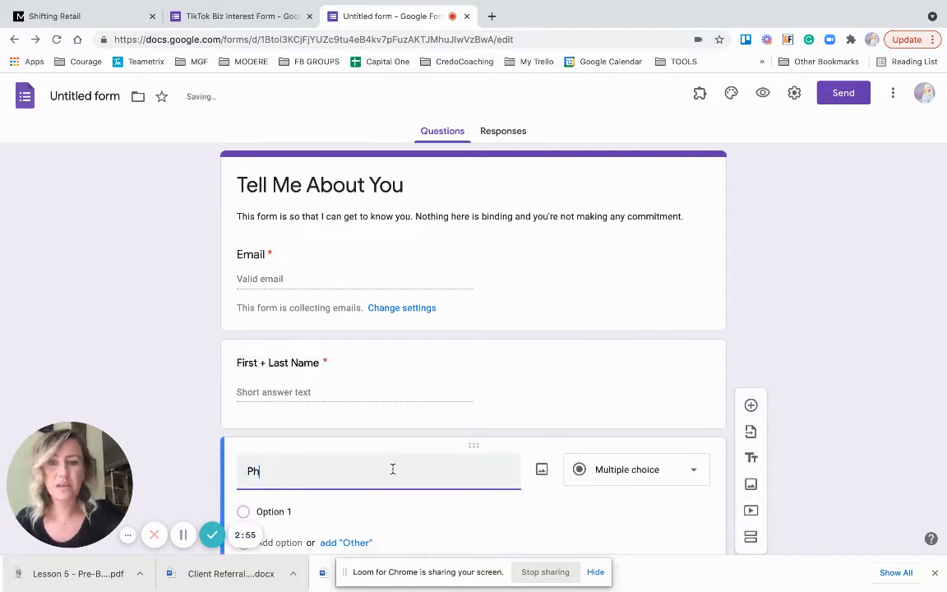
type("one number")
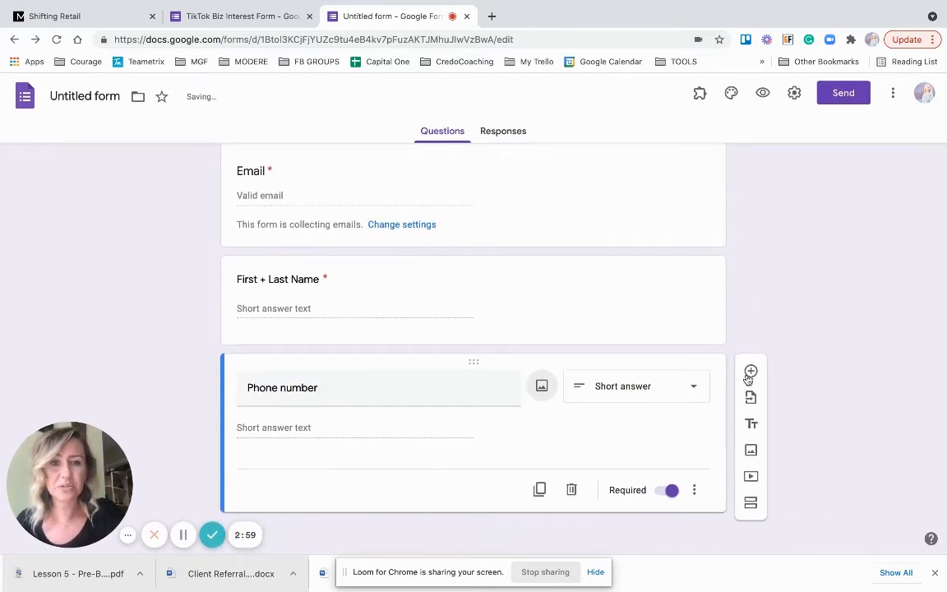
Copy "Are you looking for a side gig or to replace your full time income?" from the TikTok Biz Interest Form into a new multiple choice question.
left_click(228, 23)
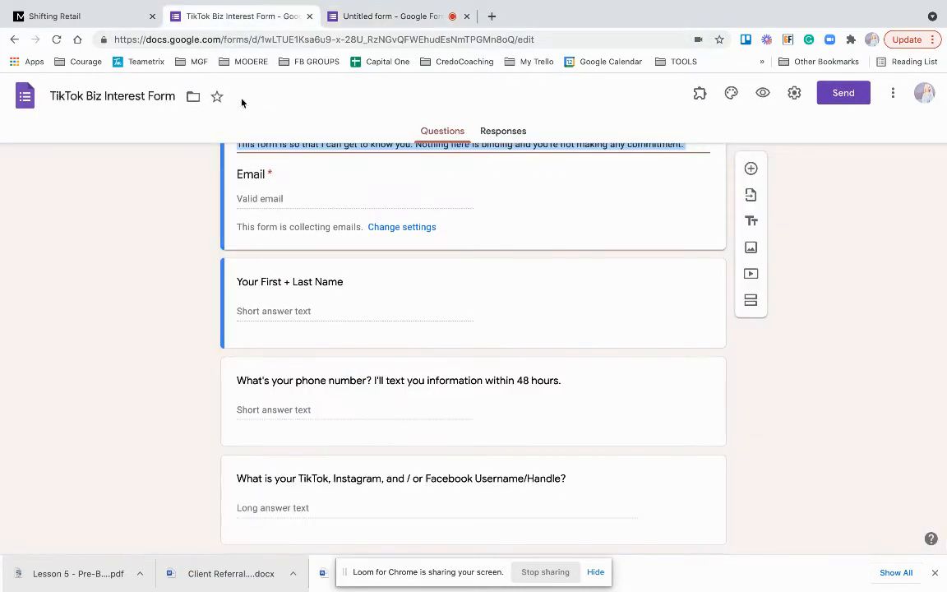
scroll(271, 271, "down", 5)
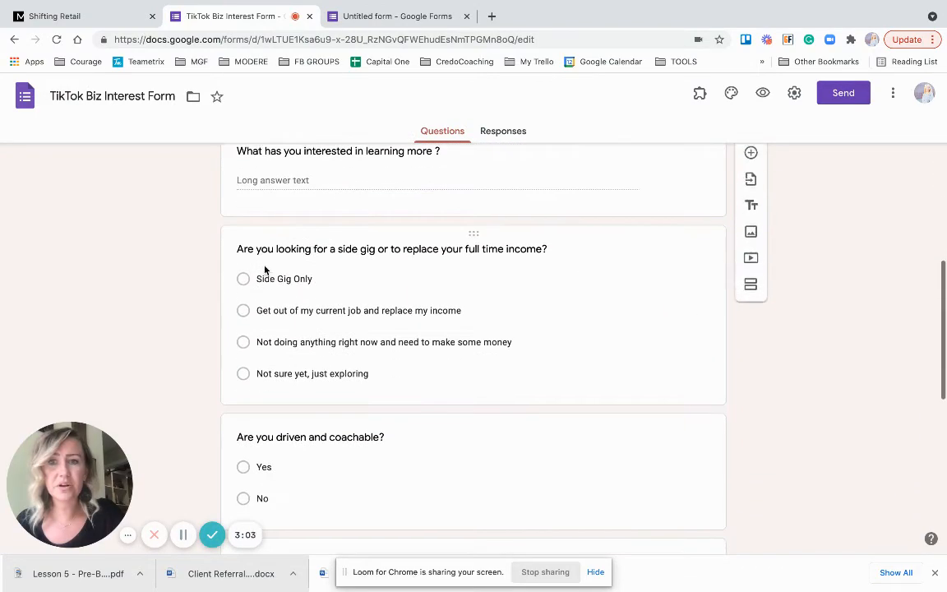
left_click(396, 251)
key("ctrl+c")
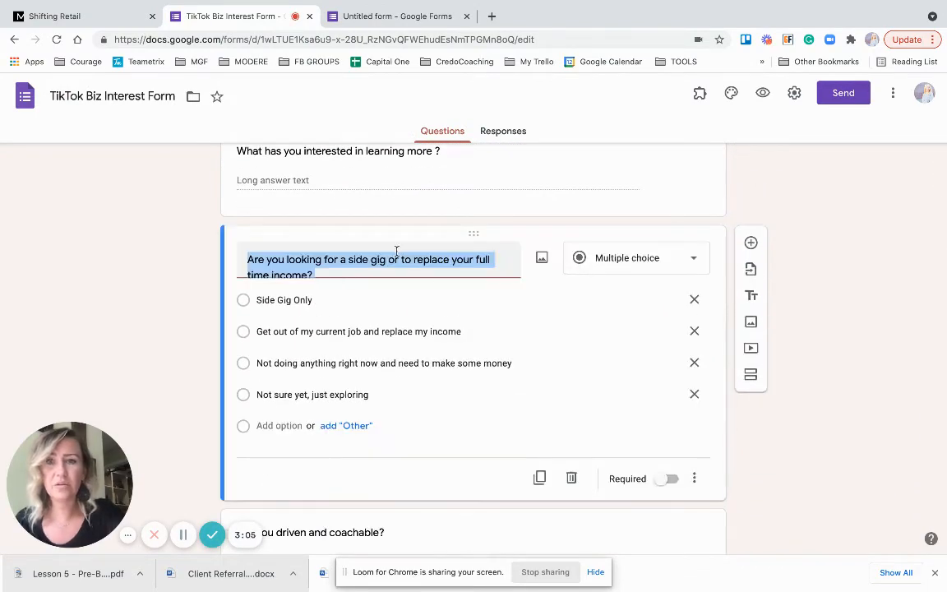
left_click(387, 20)
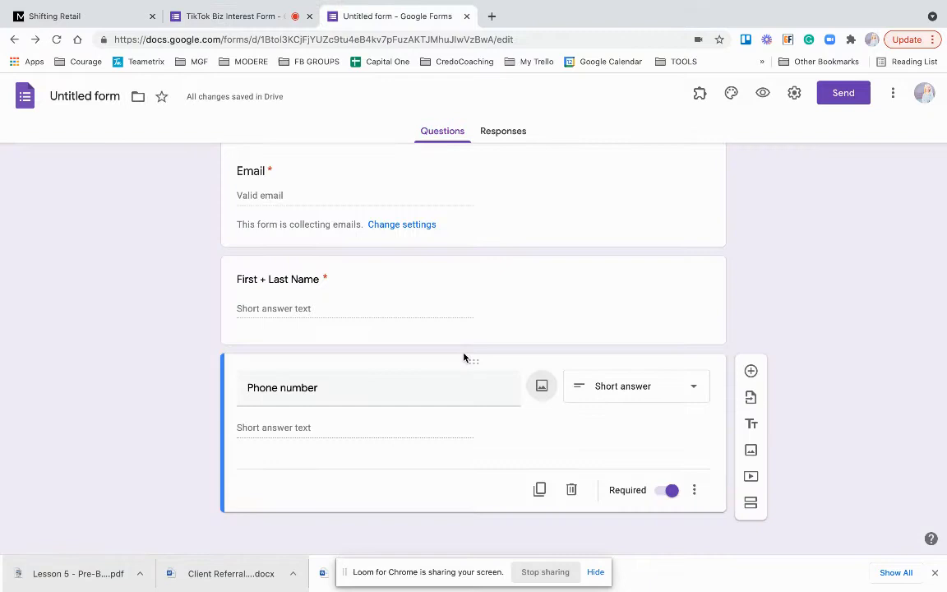
left_click(331, 388)
left_click(331, 388)
double_click(331, 388)
left_click(330, 388)
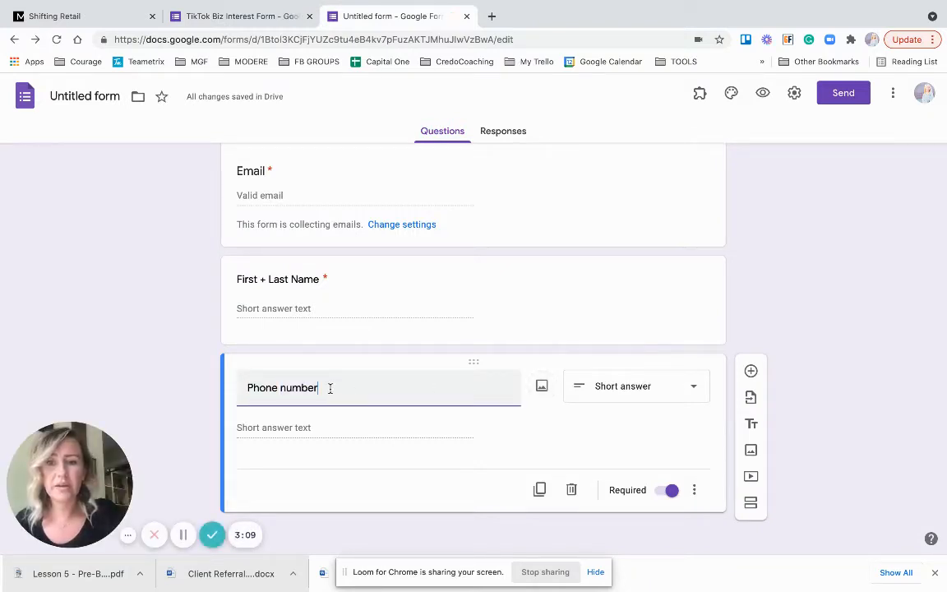
left_click(751, 372)
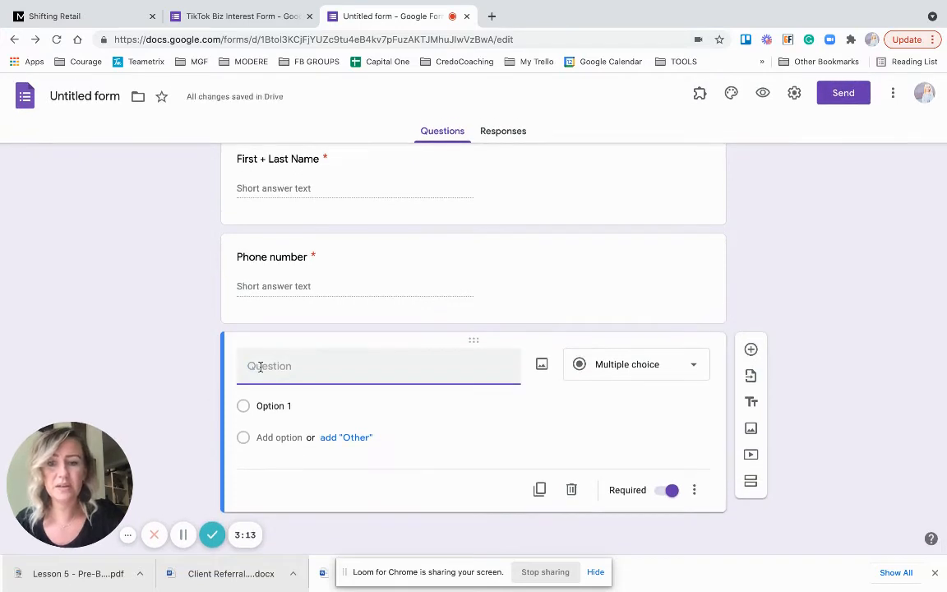
key("ctrl+v")
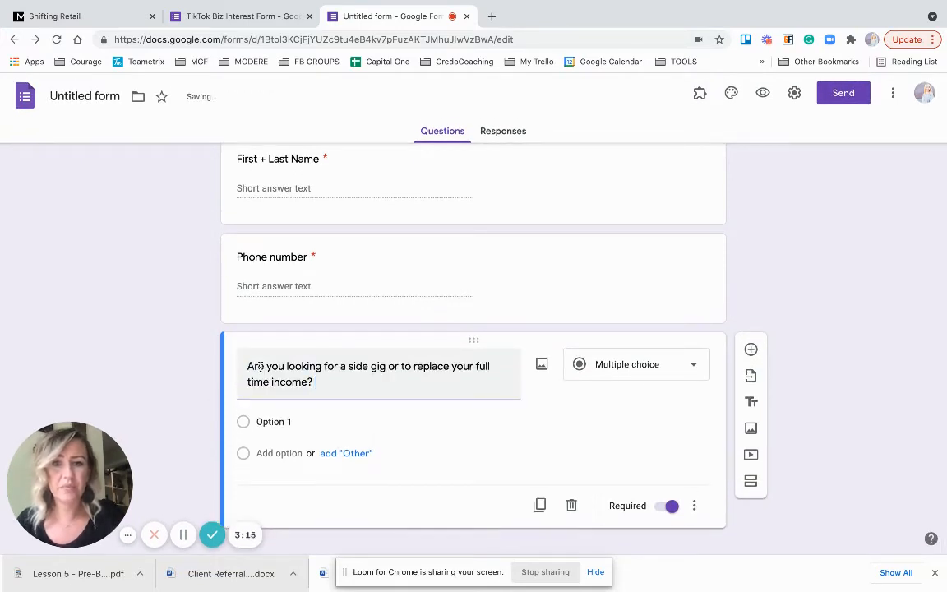
Give the side gig question the placeholder options "jdkfjdk", "fdfdfdf" and "fdfd", plus an "Other" option.
left_click(308, 416)
type("jdkfjdk")
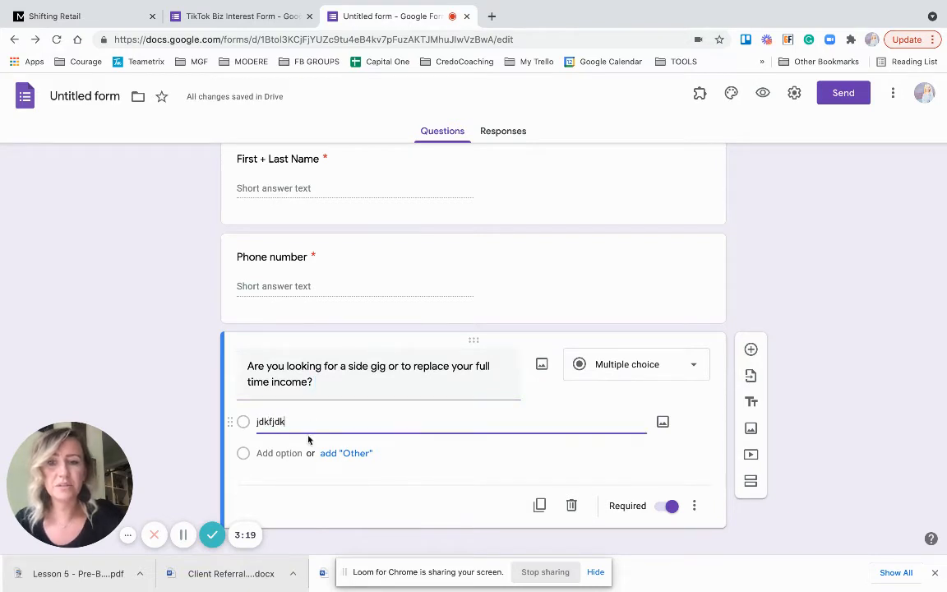
left_click(347, 453)
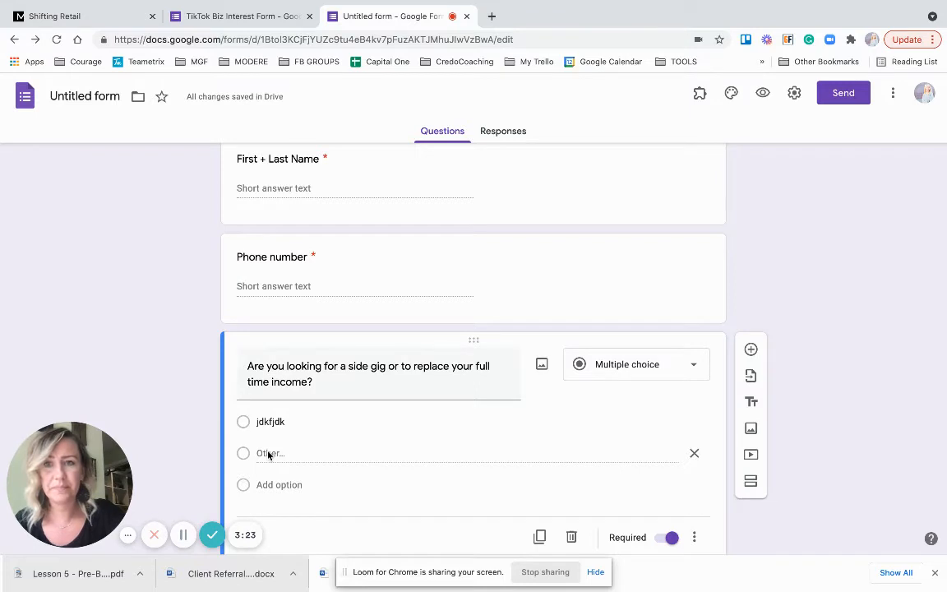
left_click(249, 421)
left_click(274, 455)
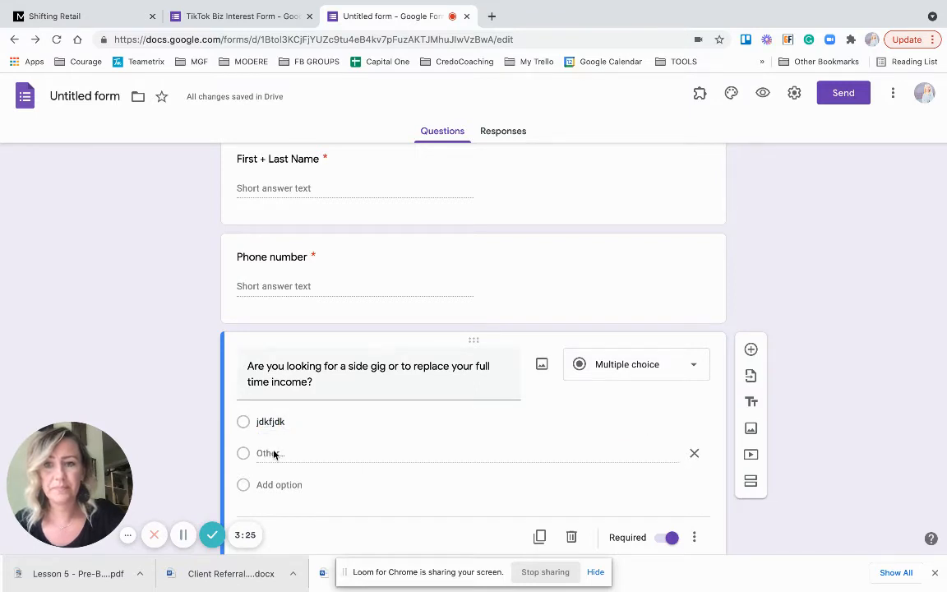
double_click(266, 457)
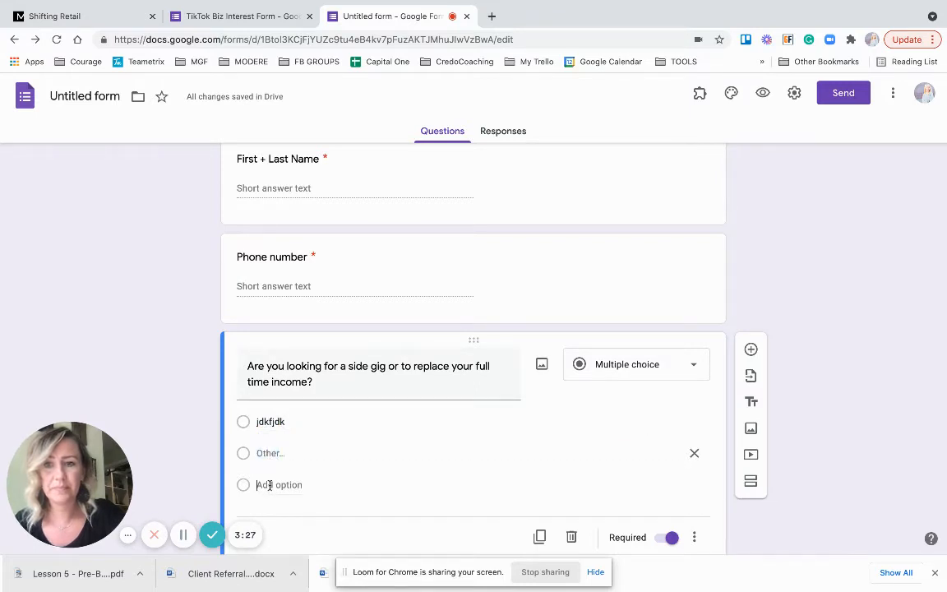
left_click(271, 484)
type("fdfdfdf")
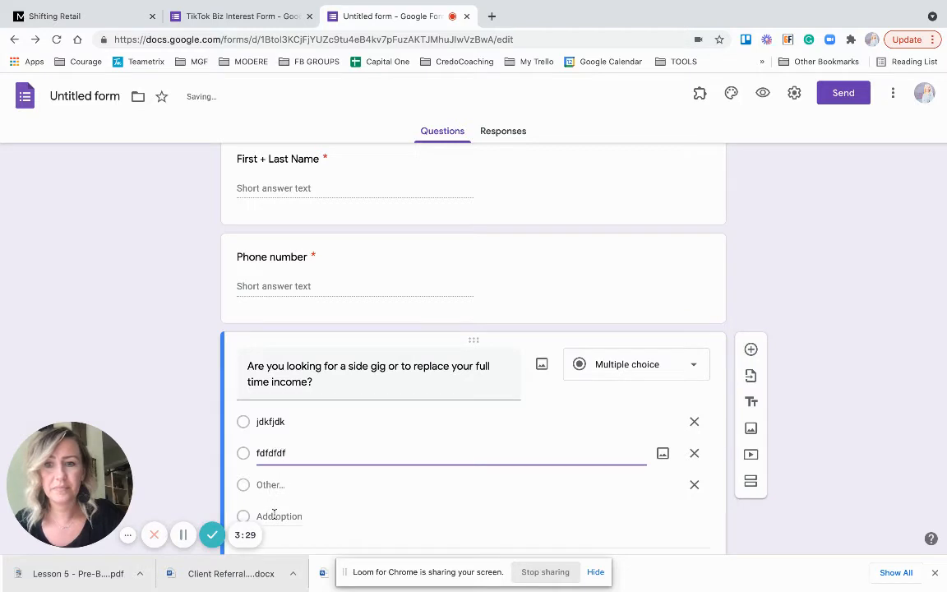
left_click(270, 515)
type("fdfd")
scroll(378, 469, "down", 1)
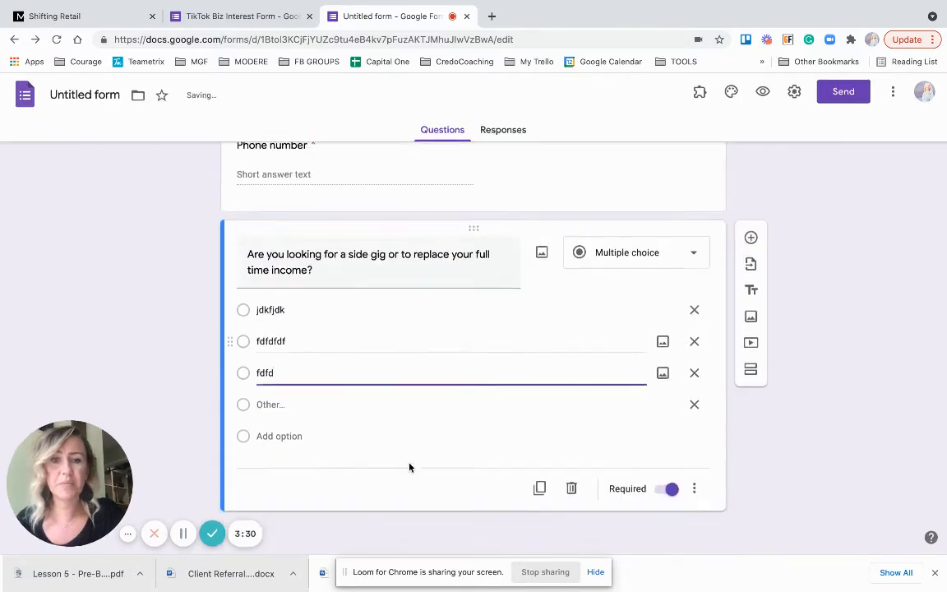
Add a blank multiple choice question and, modelled on the TikTok Biz Interest Form, a title and description block titled "Short Des".
left_click(751, 239)
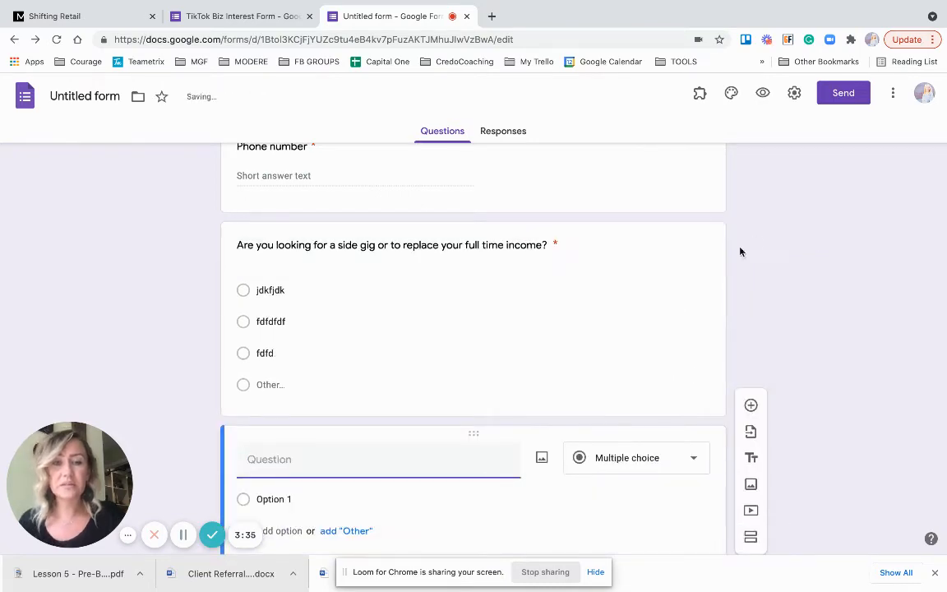
scroll(611, 454, "down", 1)
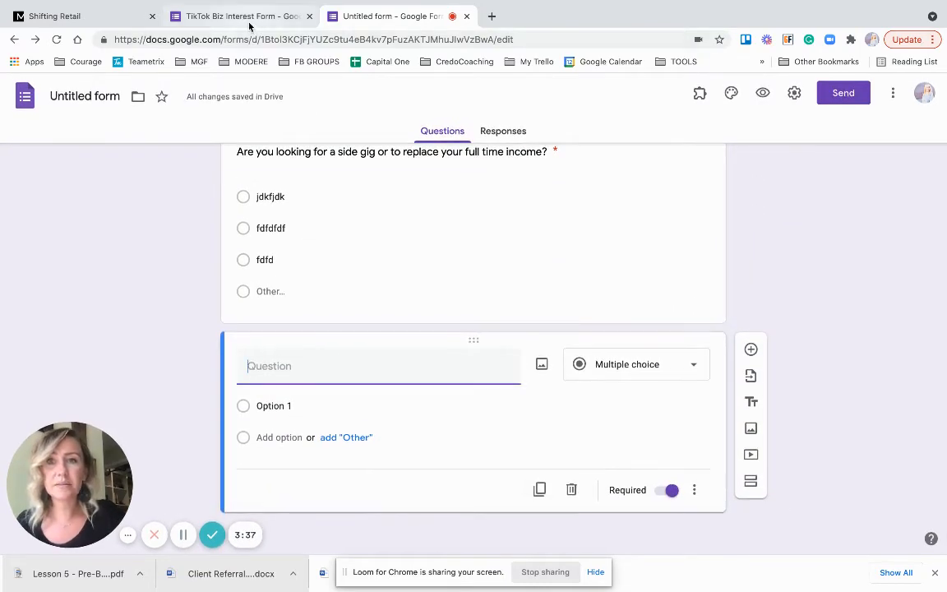
left_click(247, 16)
scroll(341, 325, "down", 5)
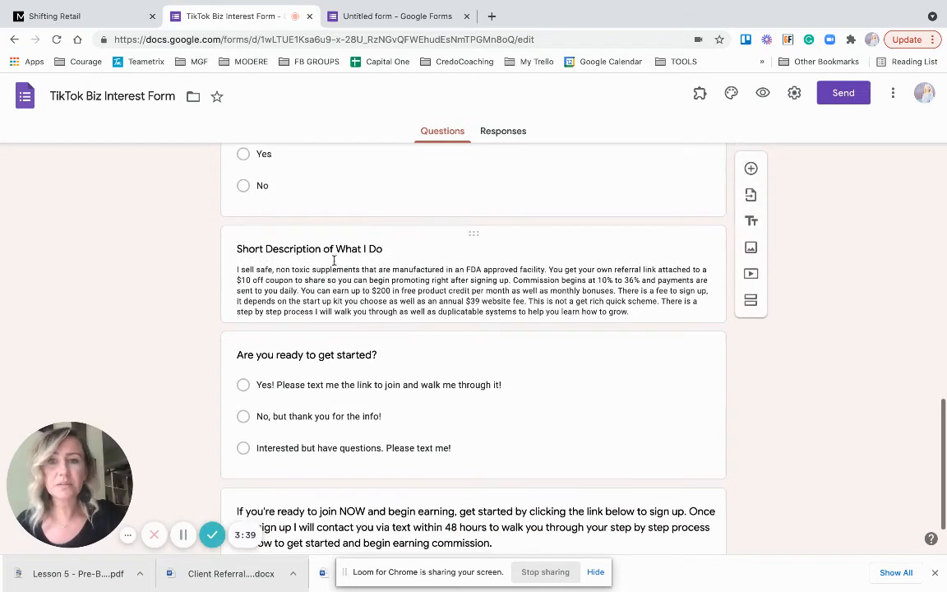
left_click(385, 17)
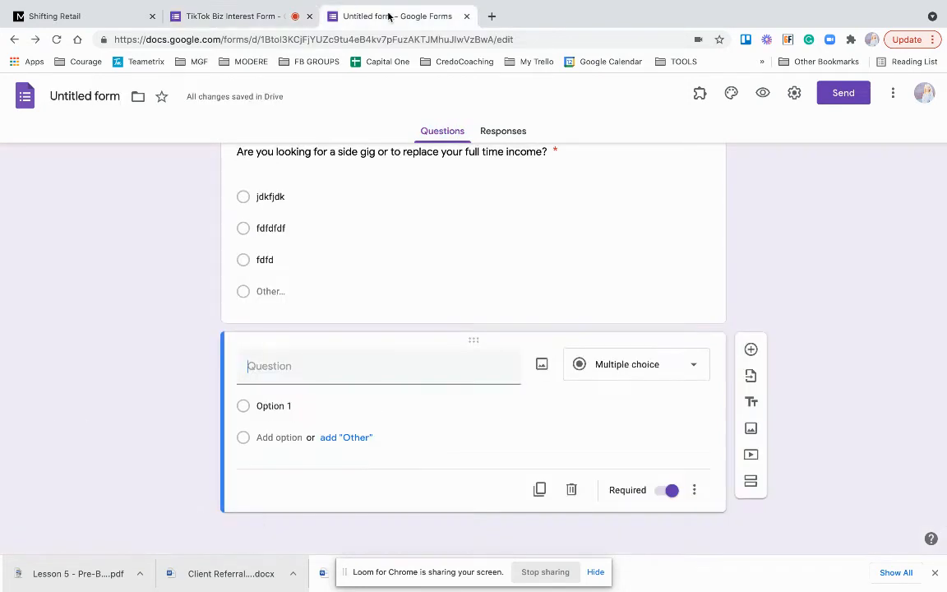
left_click(752, 401)
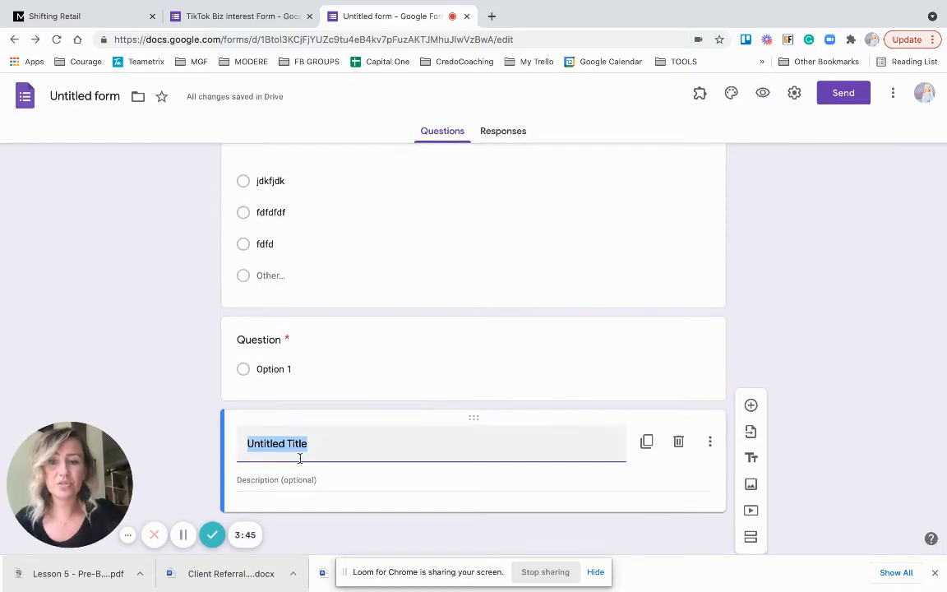
type("Short Des")
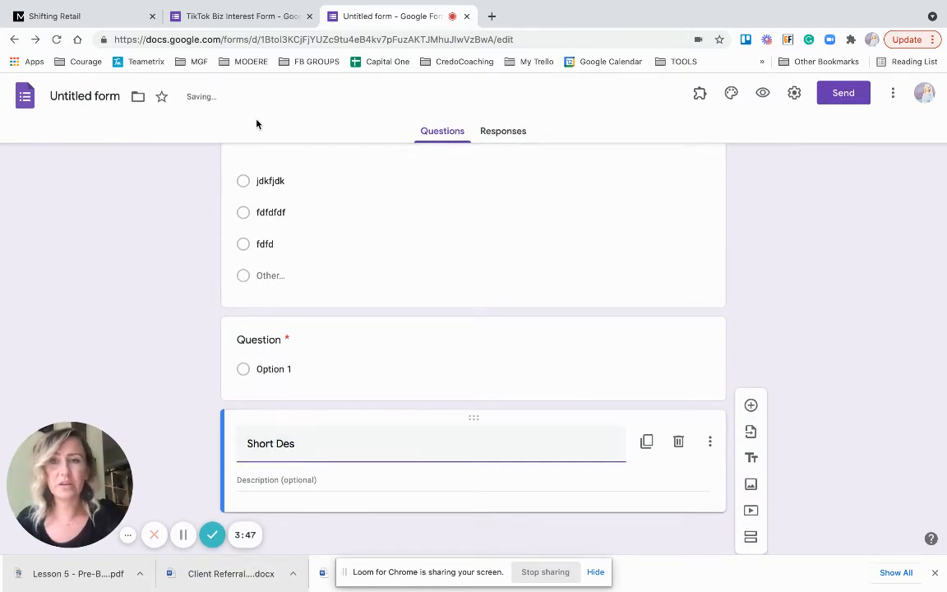
Review the remaining questions and description block in the TikTok Biz Interest Form and return to the new form.
left_click(263, 17)
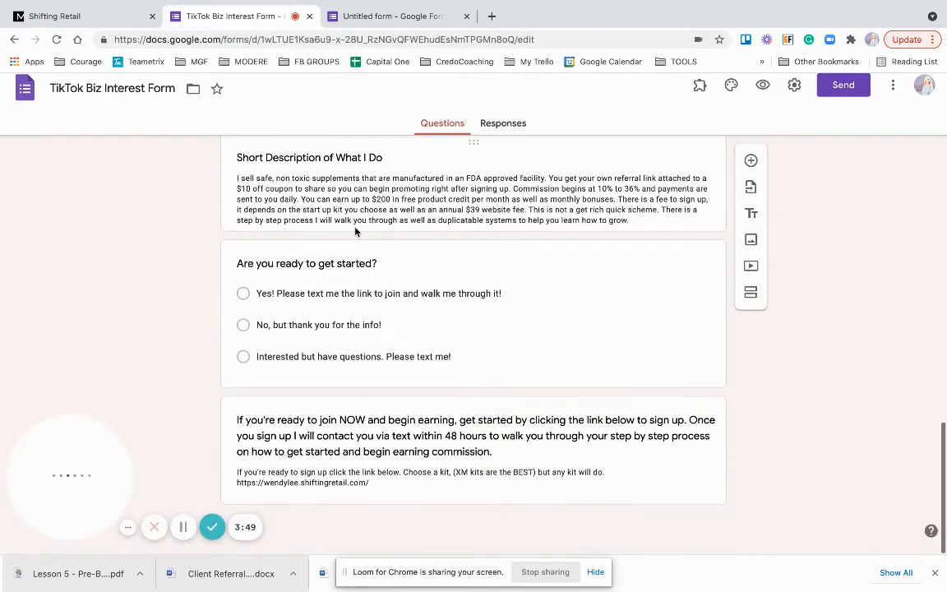
scroll(369, 281, "up", 2)
scroll(366, 282, "up", 6)
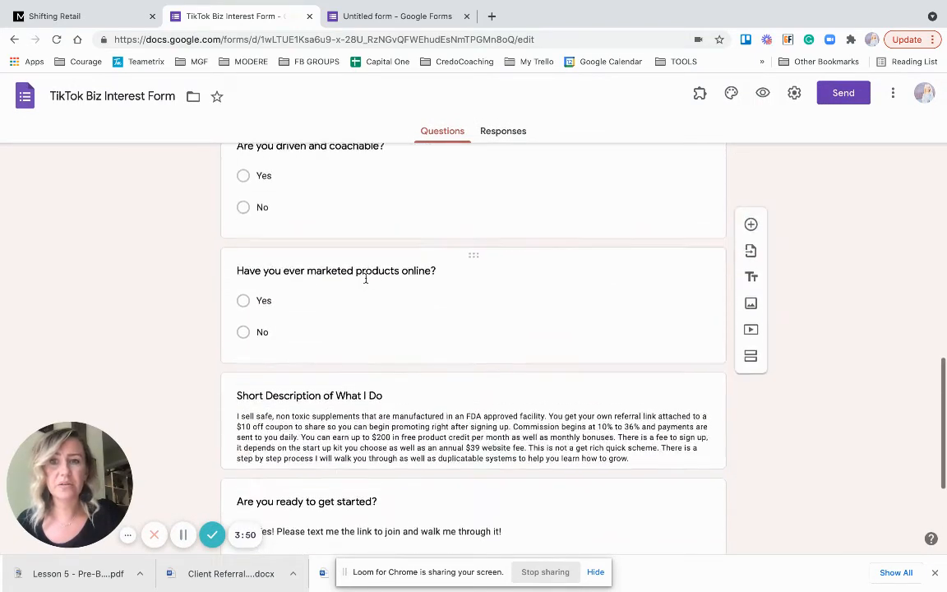
left_click(363, 281)
left_click(415, 12)
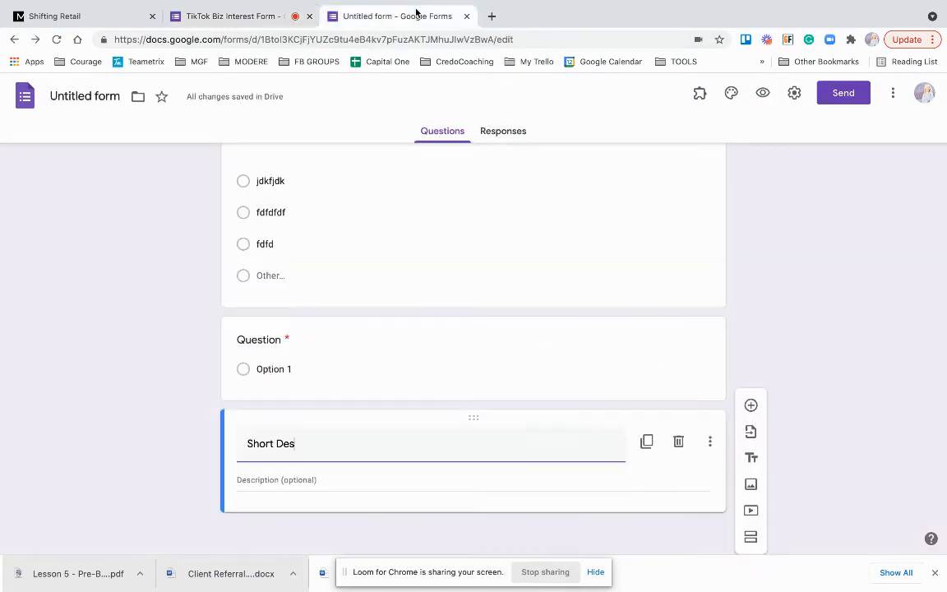
Switch the side gig question's Required setting off and on again, and delete that question.
left_click(638, 244)
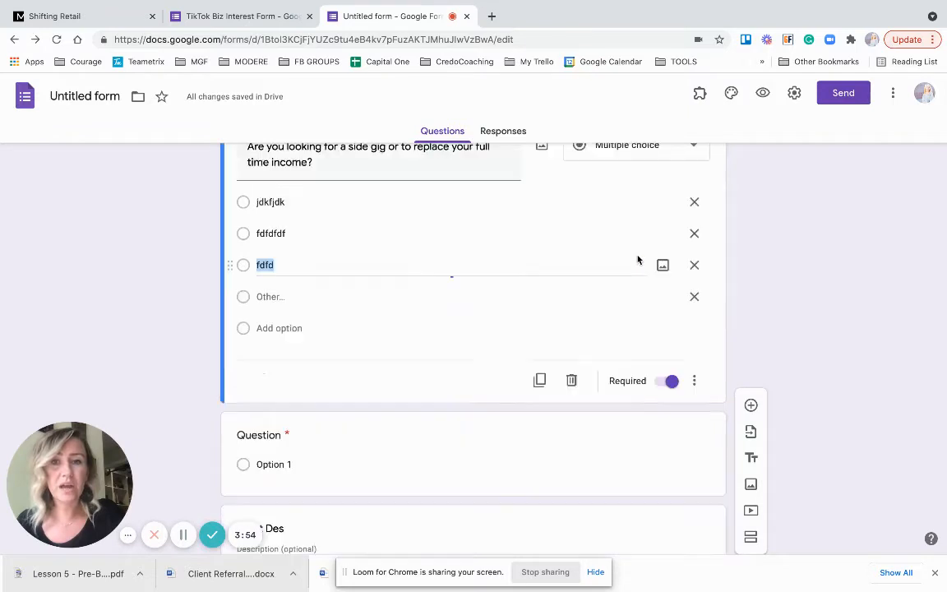
scroll(562, 329, "up", 1)
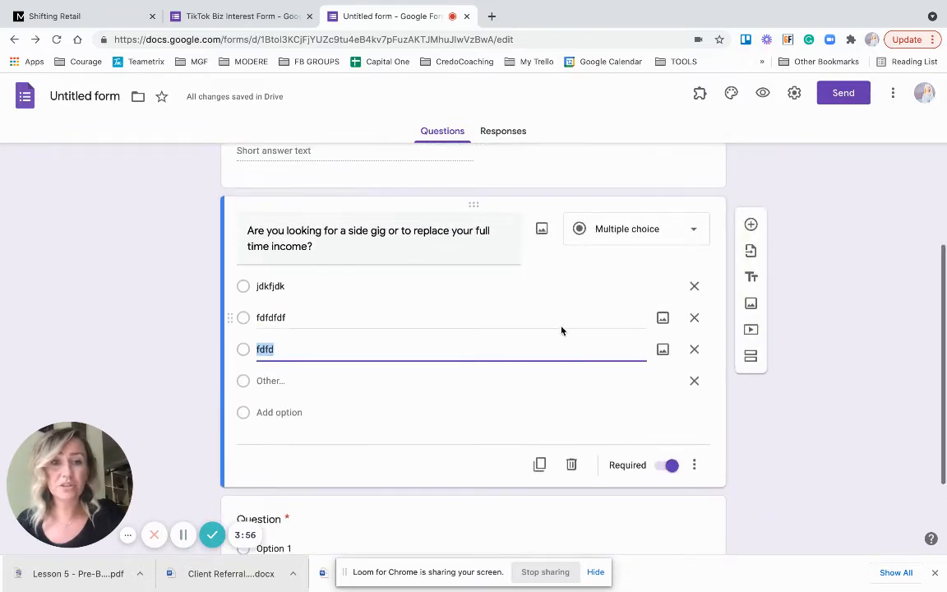
left_click(662, 470)
left_click(663, 469)
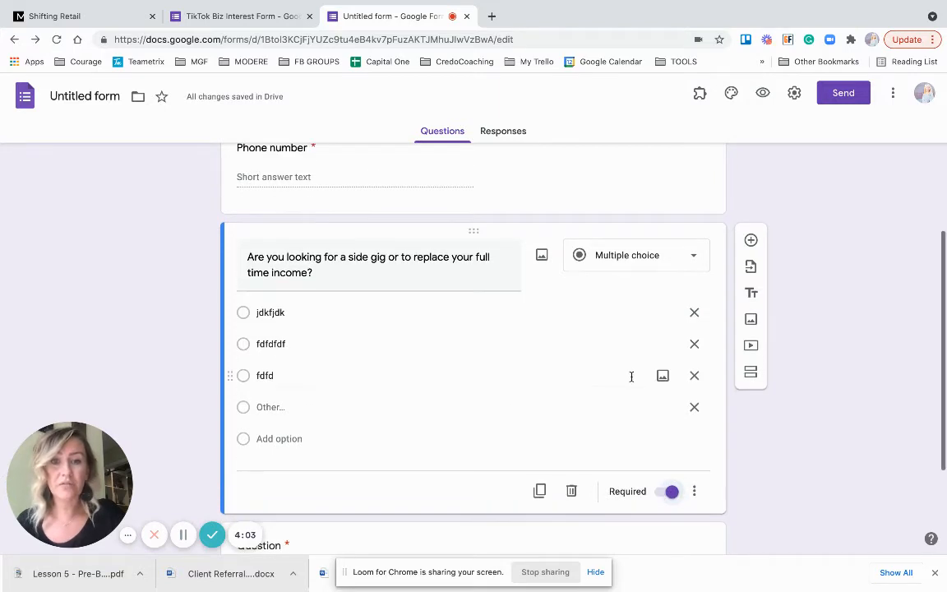
left_click(571, 490)
scroll(572, 491, "up", 5)
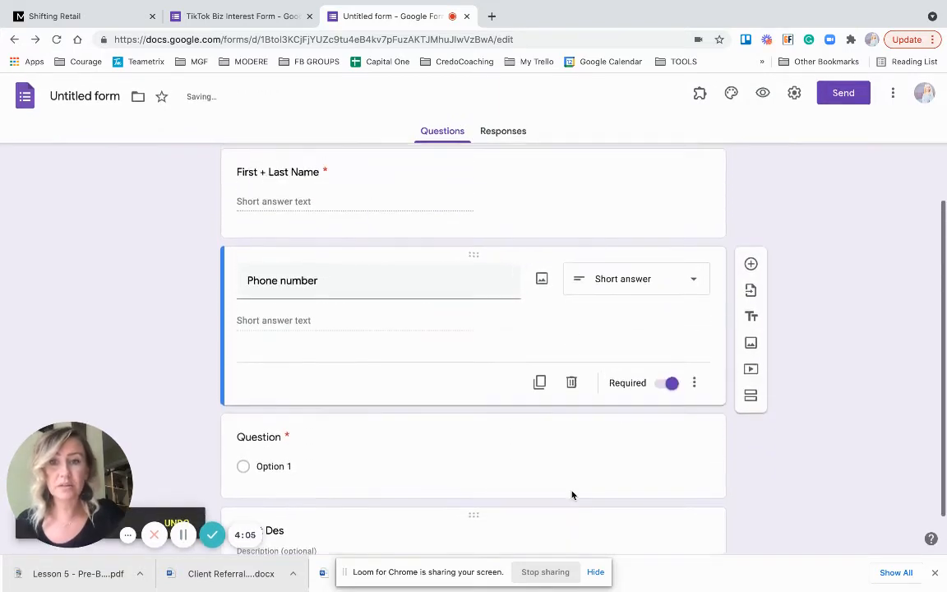
Duplicate the blank multiple choice question above the "Short Des" block.
scroll(574, 495, "down", 3)
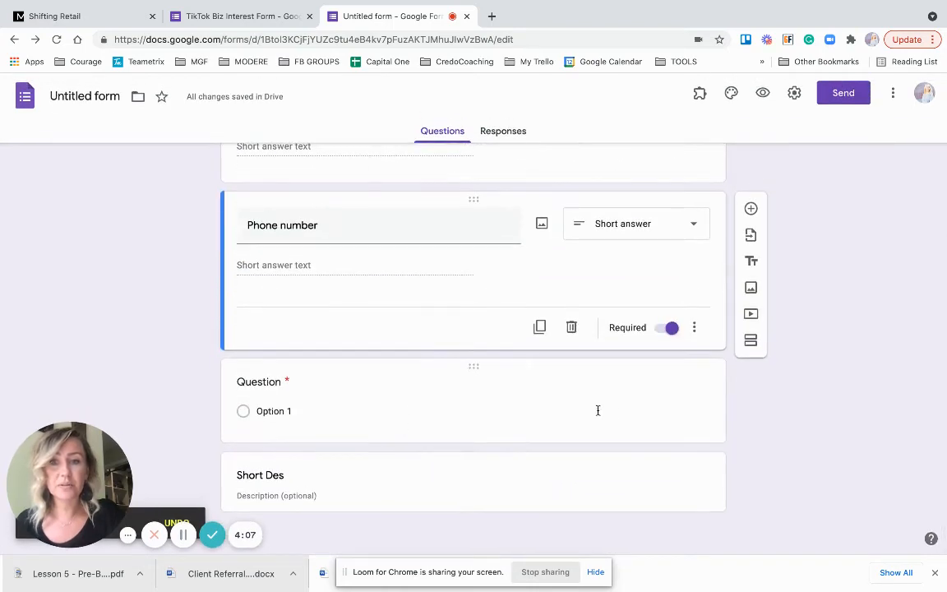
left_click(555, 427)
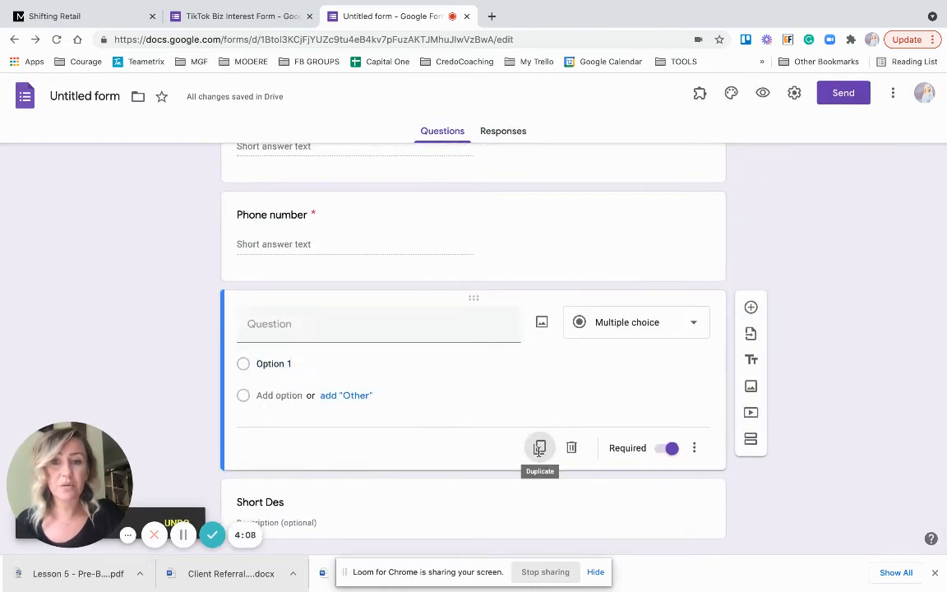
left_click(539, 447)
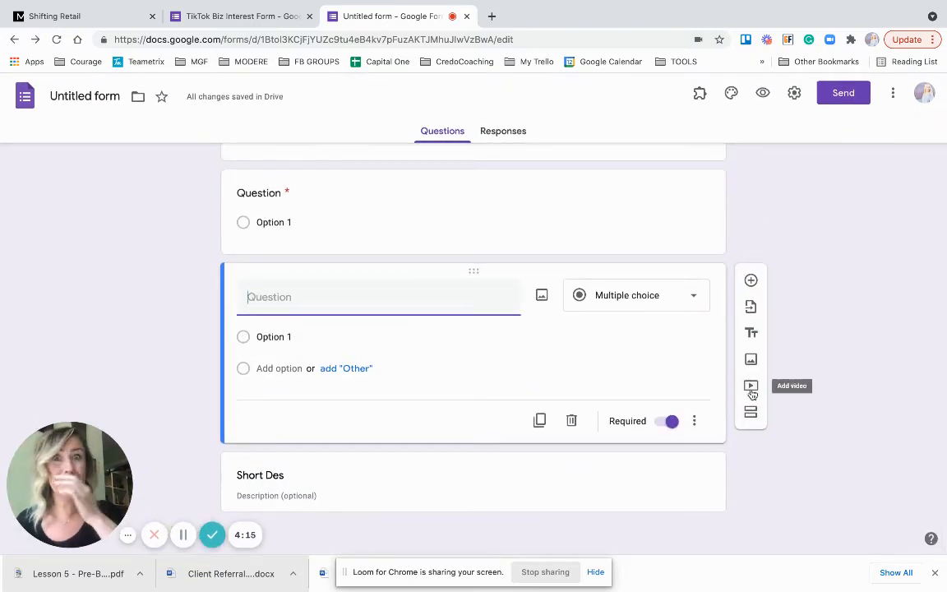
Look at the options for adding a YouTube video by search or URL, and leave without adding one.
left_click(751, 387)
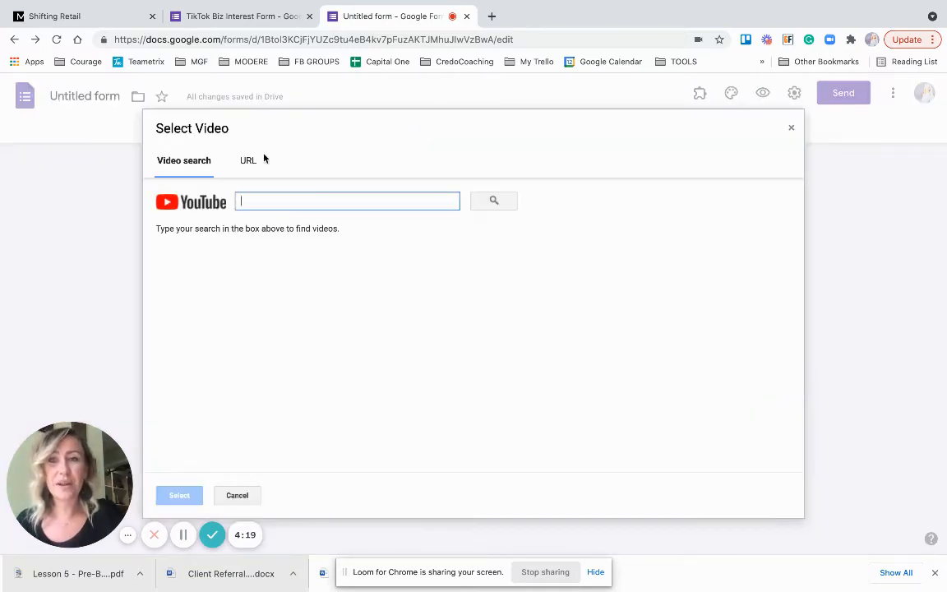
left_click(249, 160)
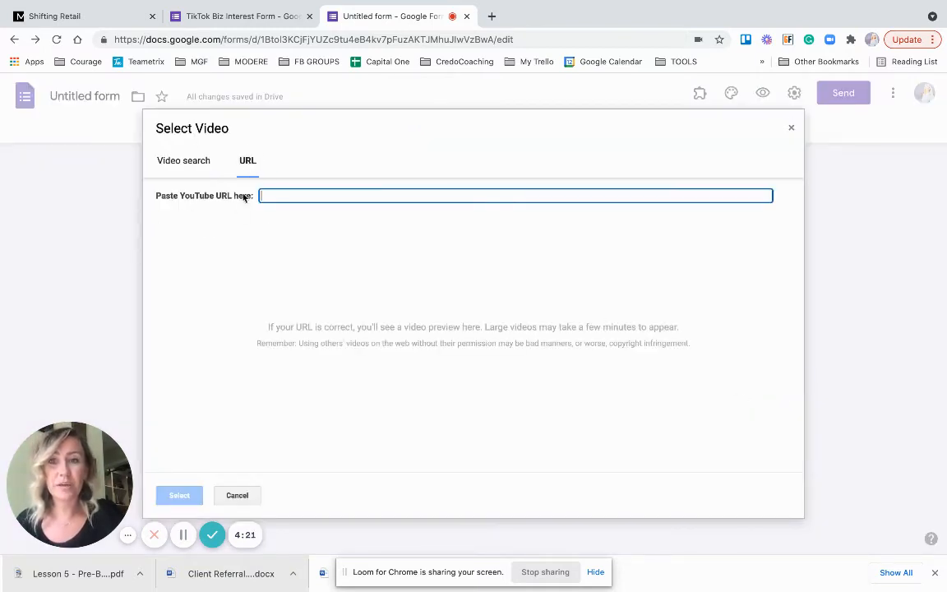
left_click(152, 154)
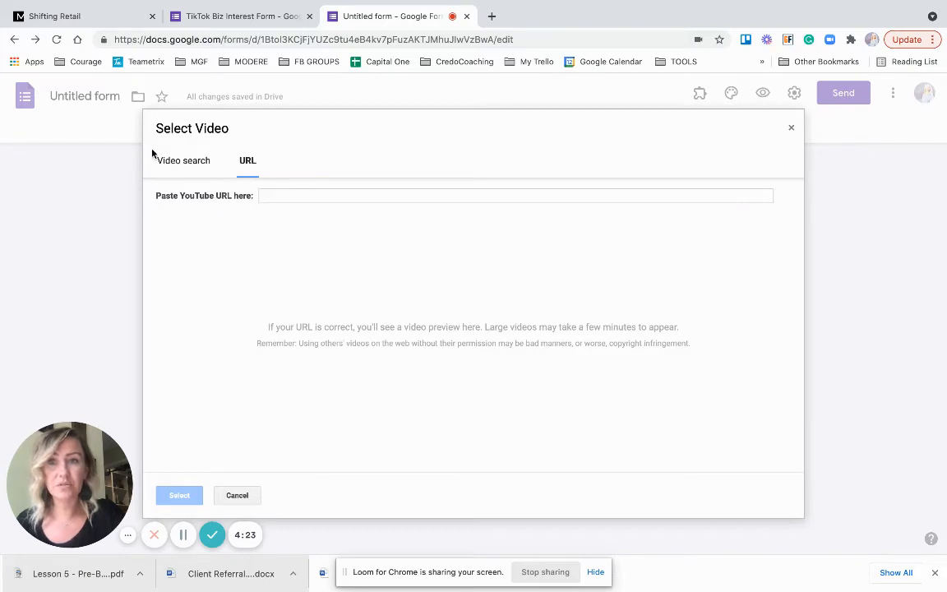
left_click(791, 128)
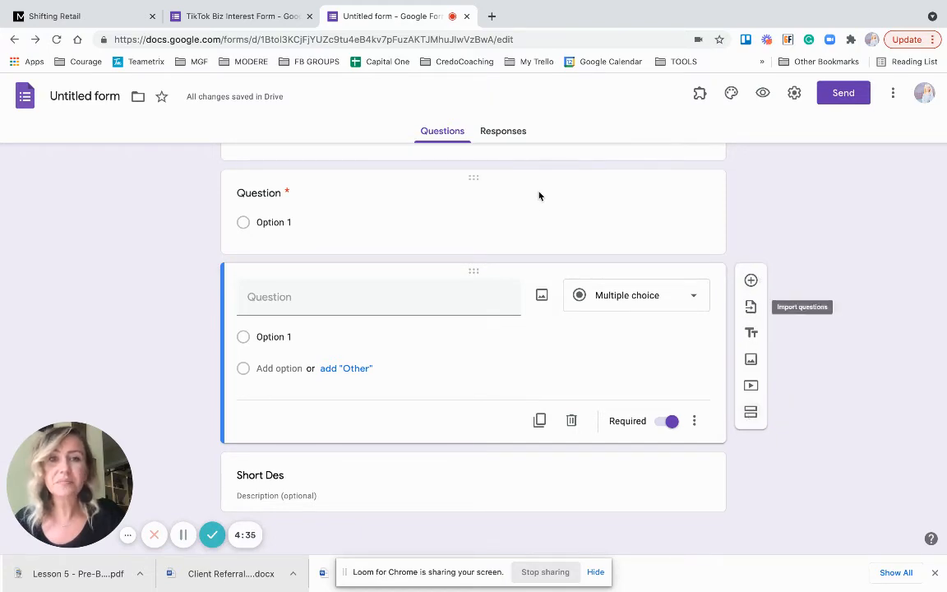
scroll(538, 197, "up", 10)
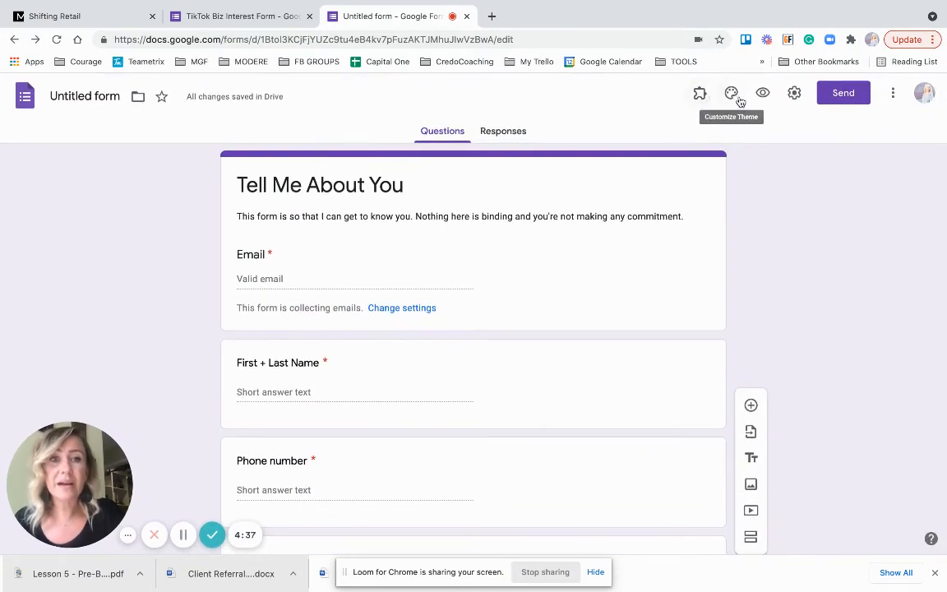
left_click(731, 95)
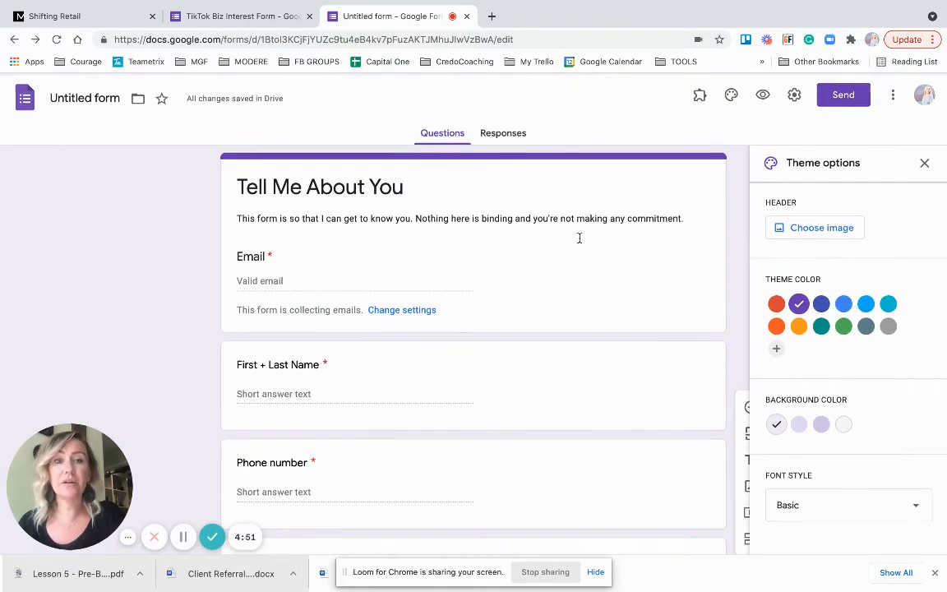
left_click(925, 161)
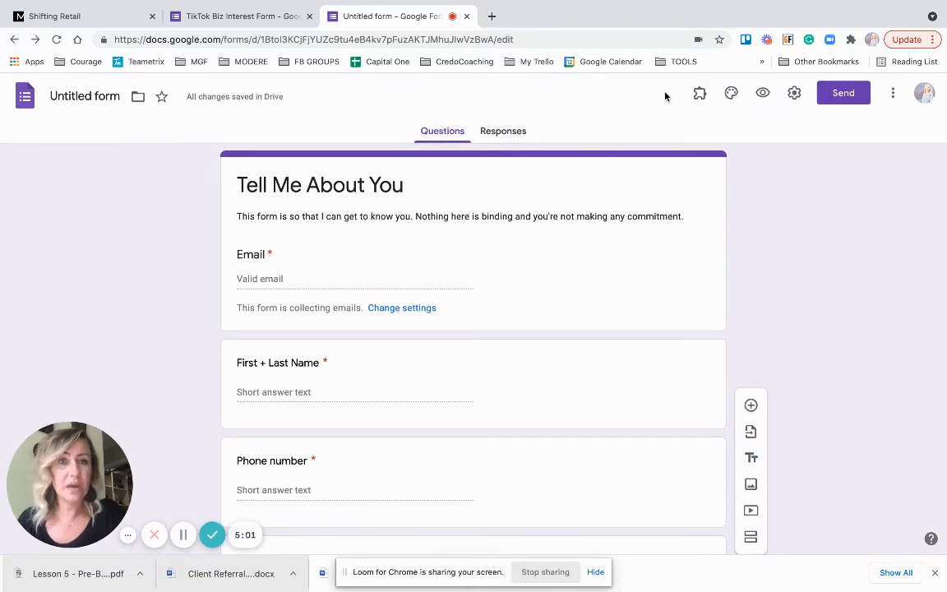
Upload the "I'll be your persona...uide.png" image from the Downloads folder as the form's header.
left_click(731, 92)
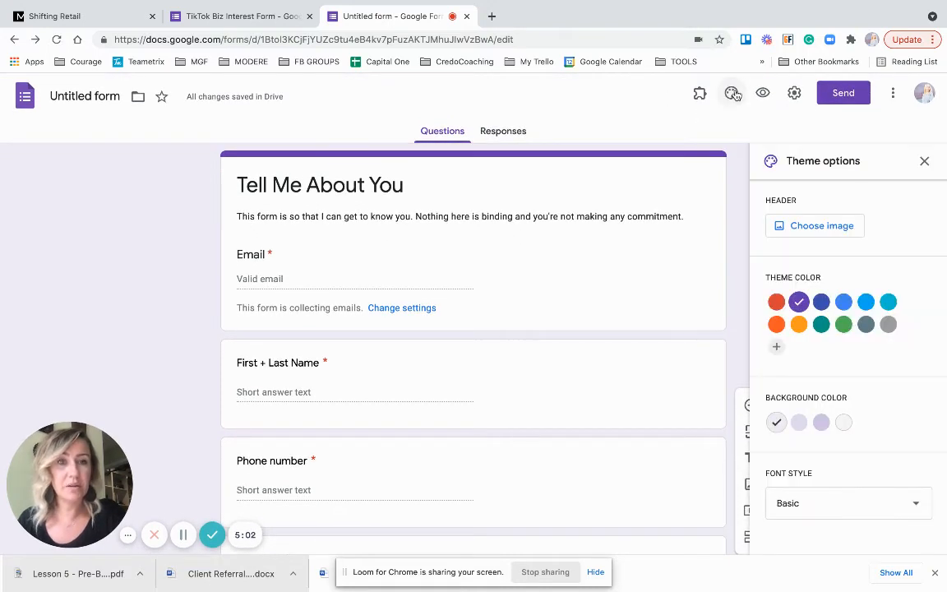
left_click(820, 229)
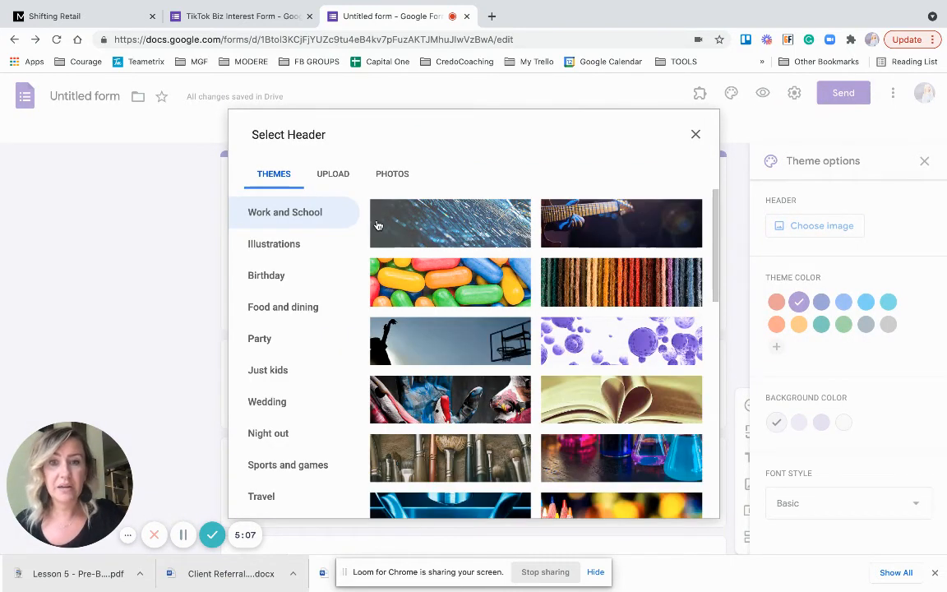
left_click(333, 176)
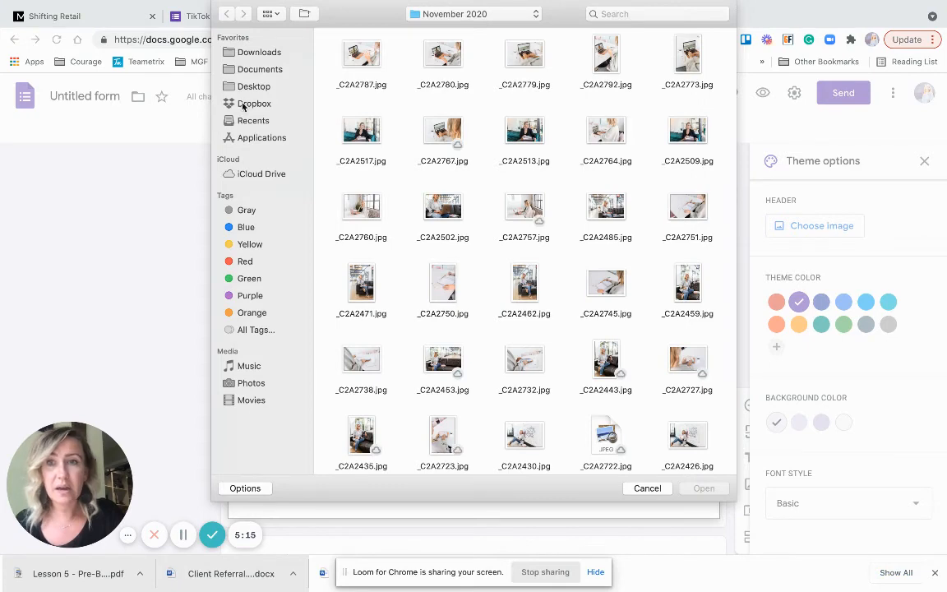
left_click(253, 53)
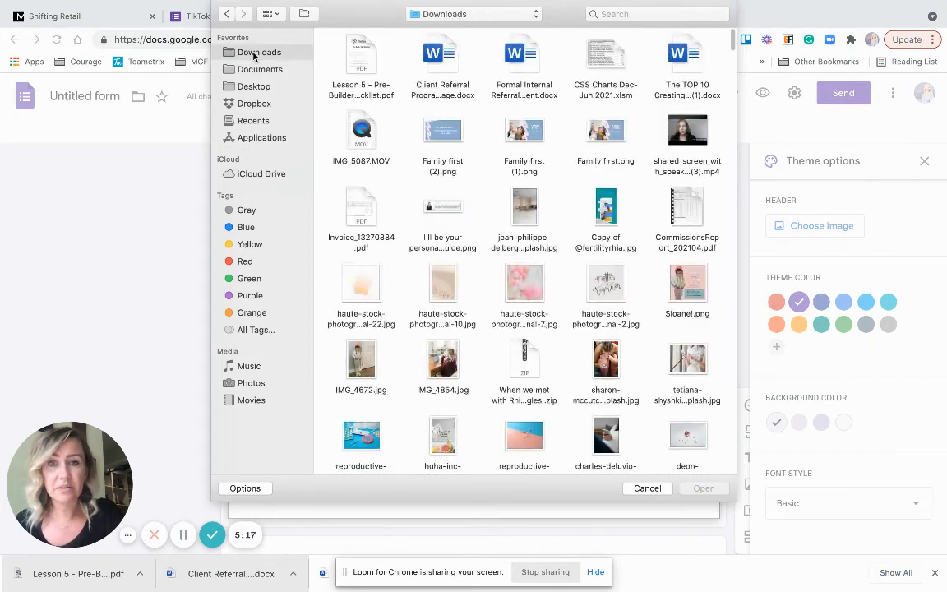
left_click(448, 216)
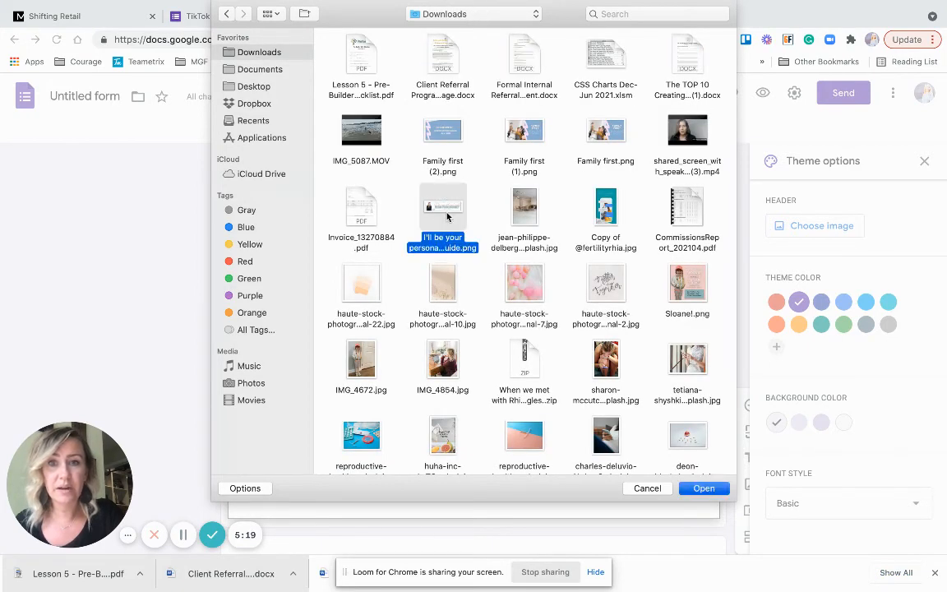
double_click(448, 216)
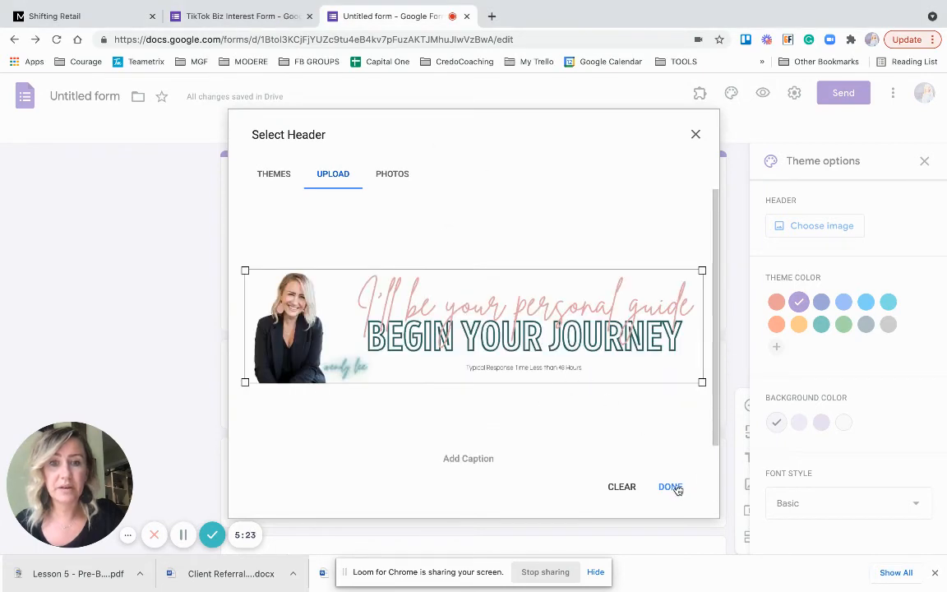
left_click(675, 488)
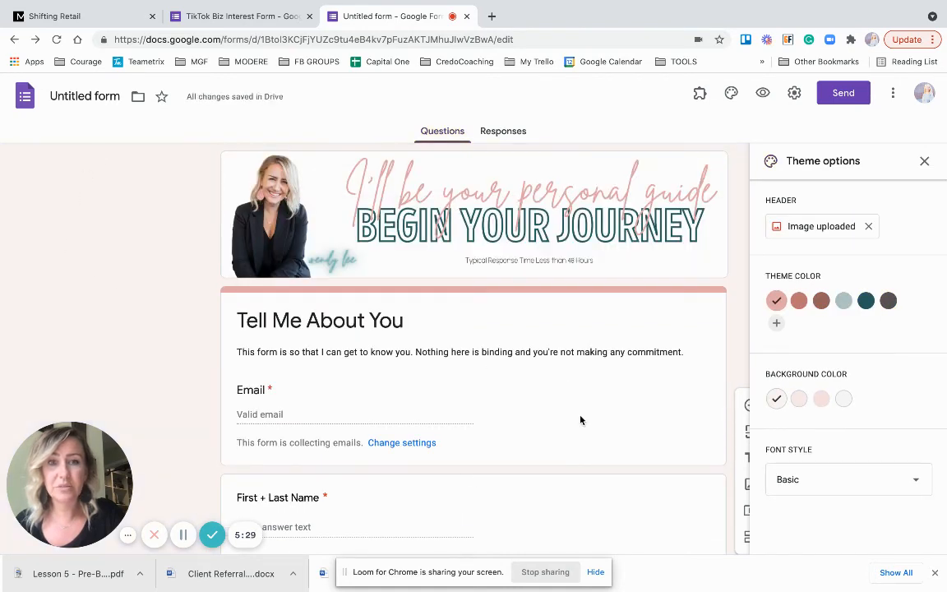
Try several of the suggested theme colors and set the form's theme color to dark teal.
left_click(798, 301)
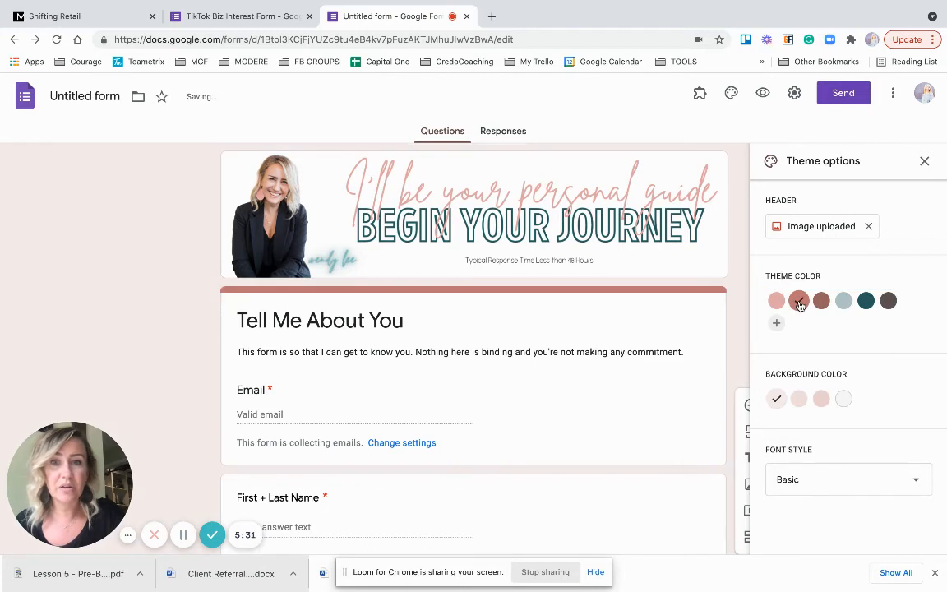
left_click(844, 300)
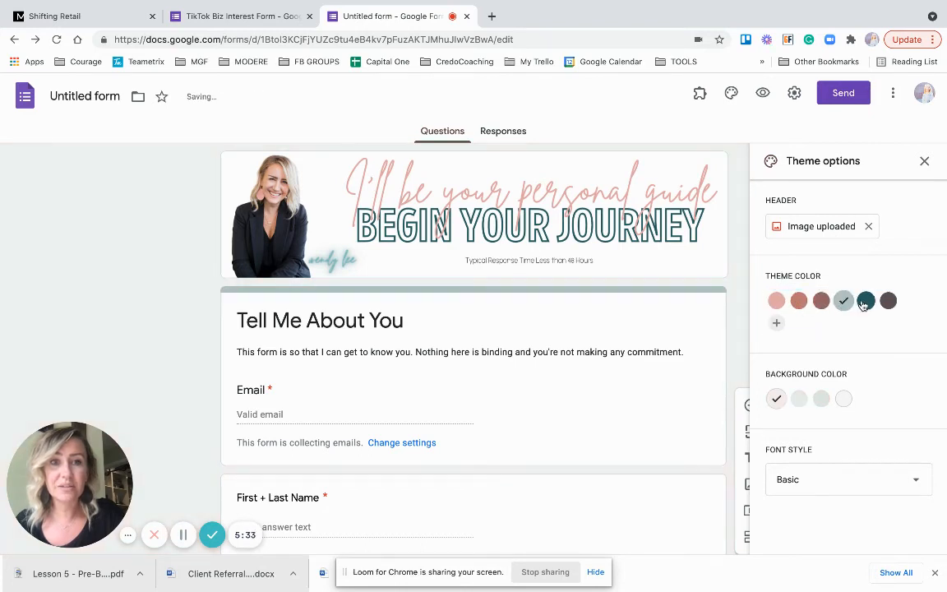
left_click(865, 301)
left_click(888, 300)
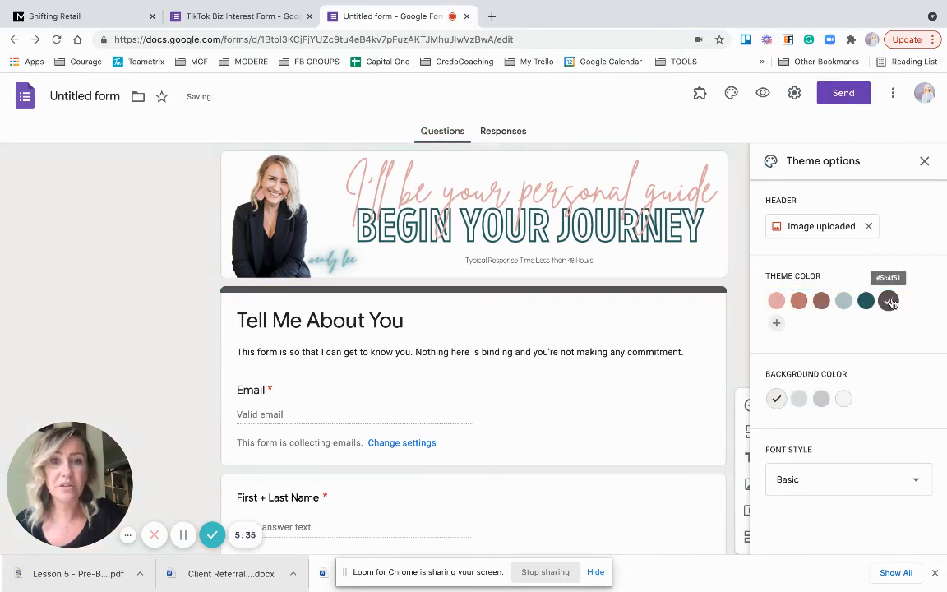
left_click(863, 302)
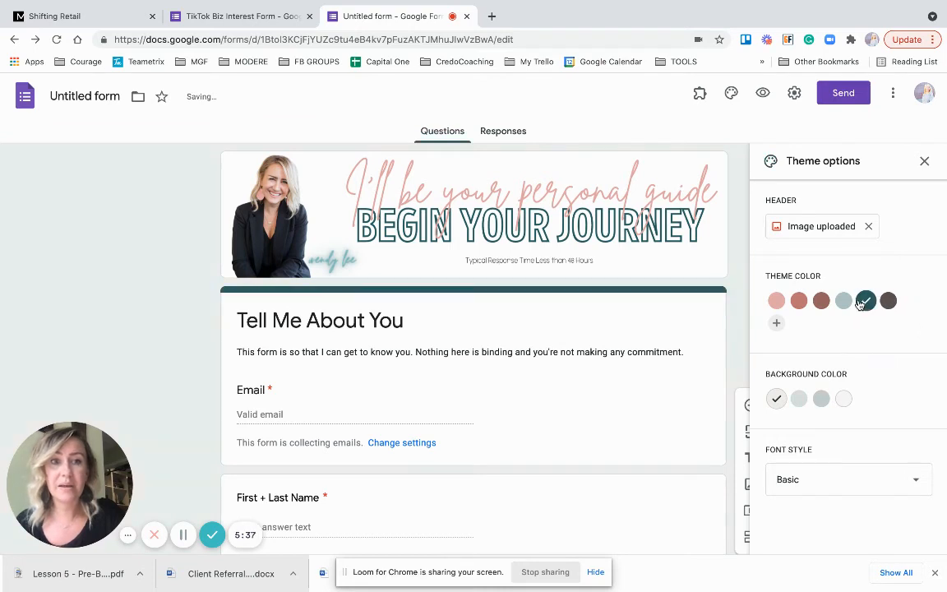
Compare the background shades, apply the darkest grey-teal one to the form, and close the theme options.
left_click(799, 399)
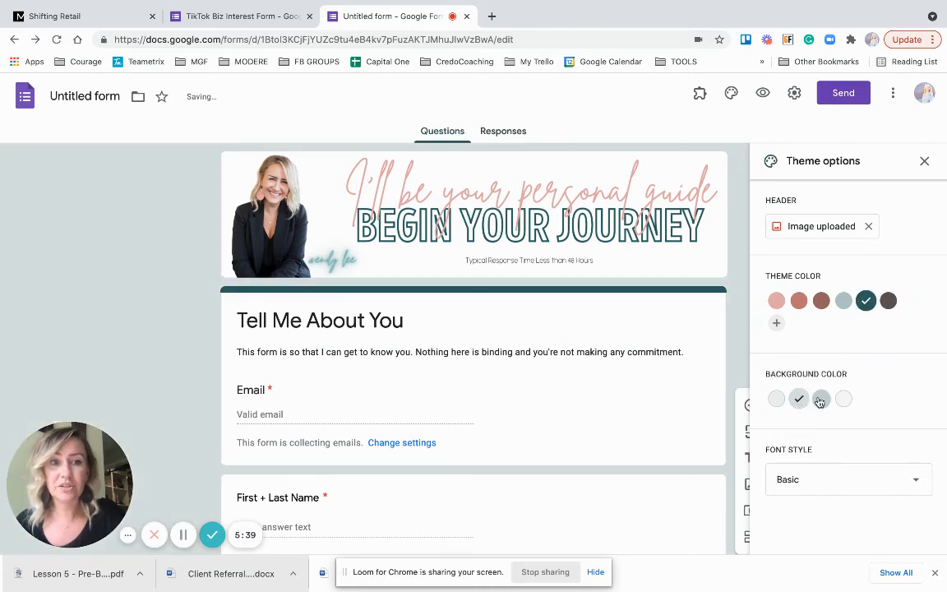
left_click(822, 398)
left_click(842, 399)
left_click(822, 400)
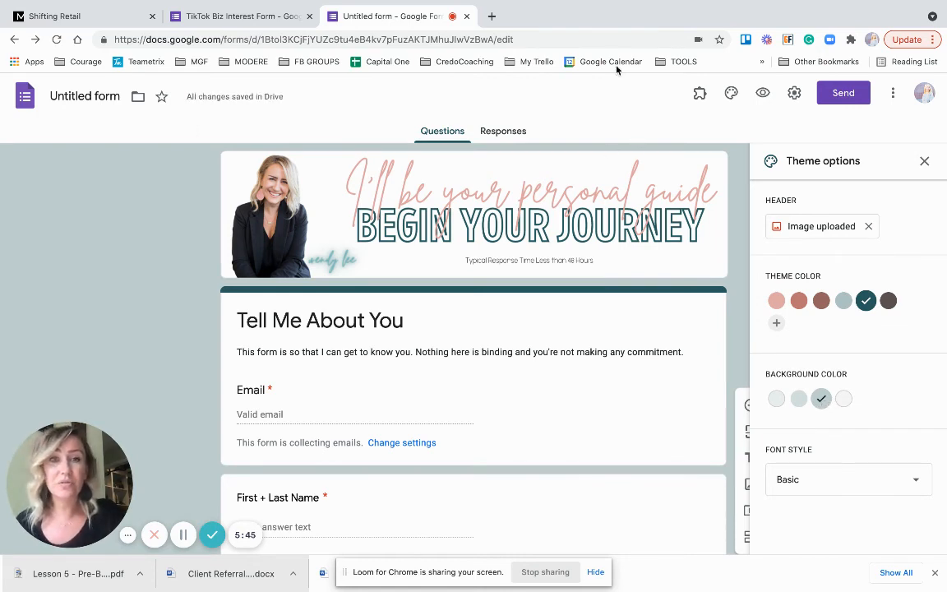
left_click(925, 161)
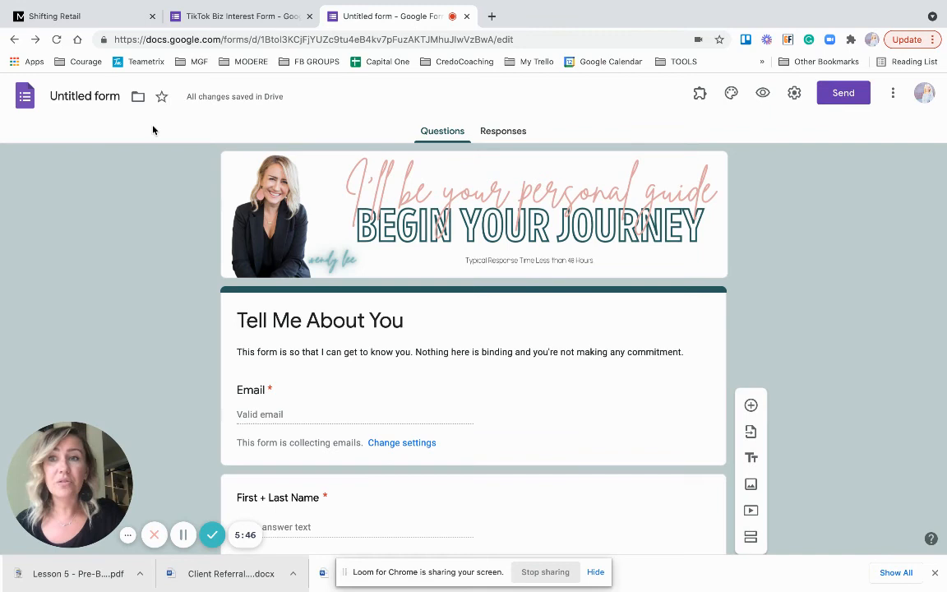
Rename the form file as "Training Example".
left_click(102, 99)
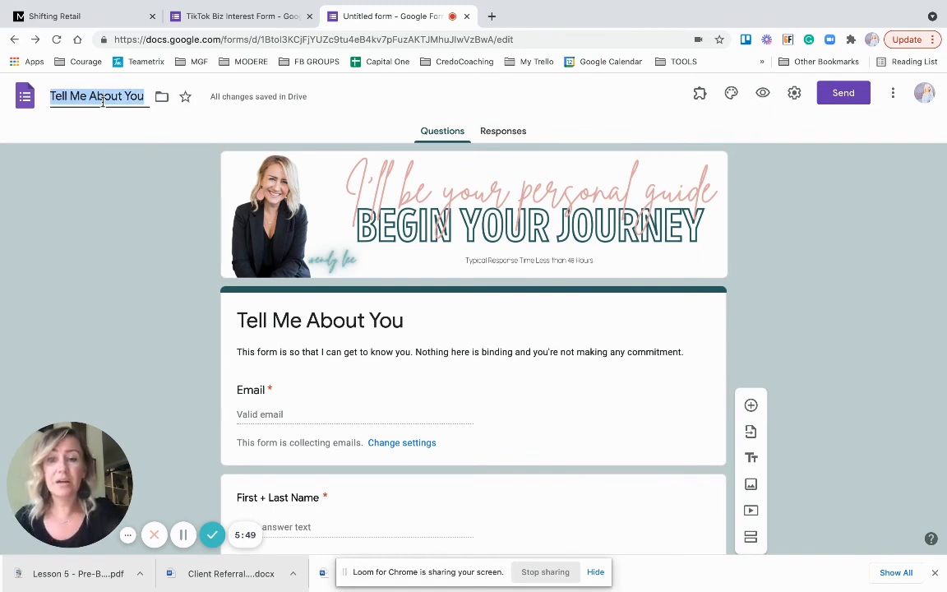
type("Training Example")
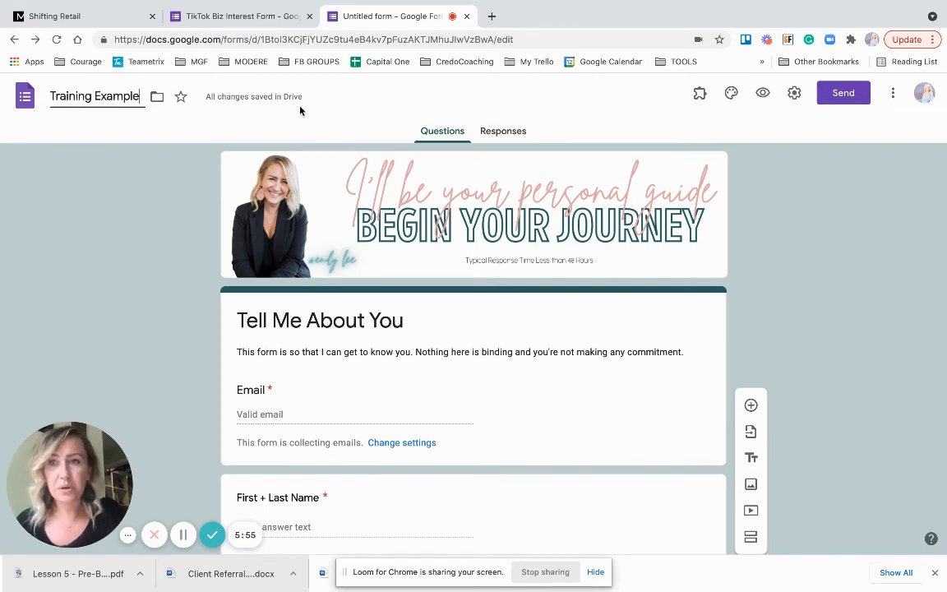
Generate a shortened sharing link for the form, copy it, and close the send dialog.
left_click(852, 101)
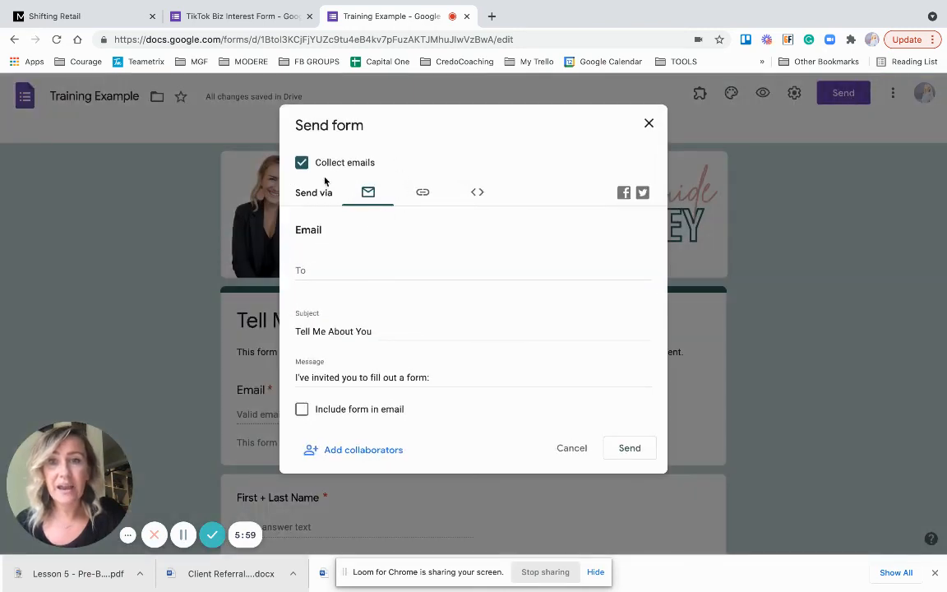
left_click(422, 194)
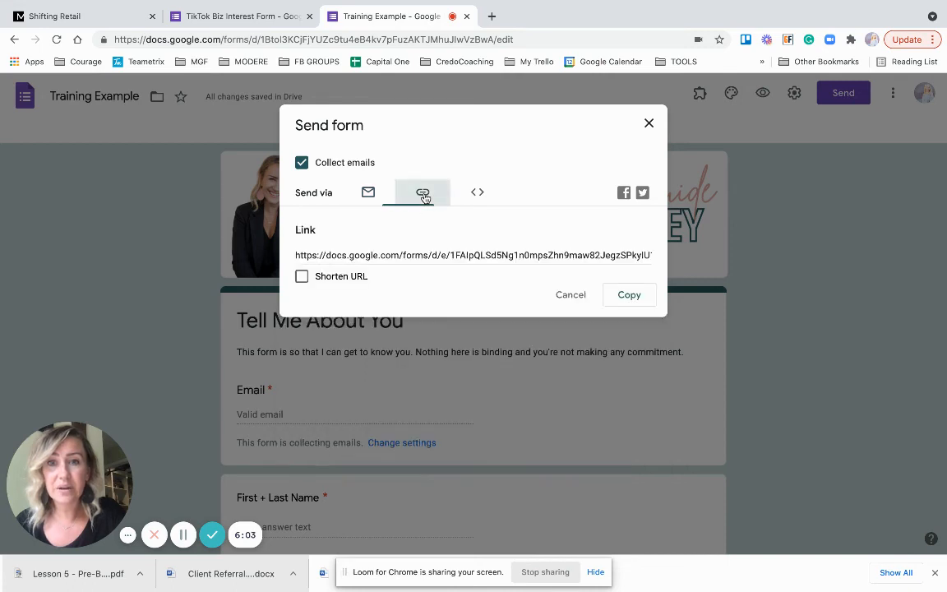
left_click(302, 278)
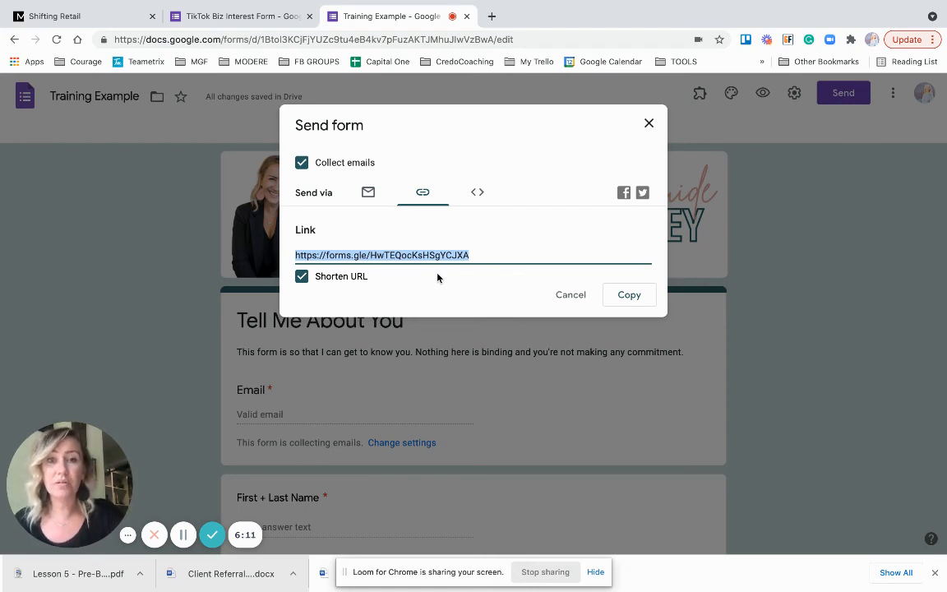
left_click(630, 296)
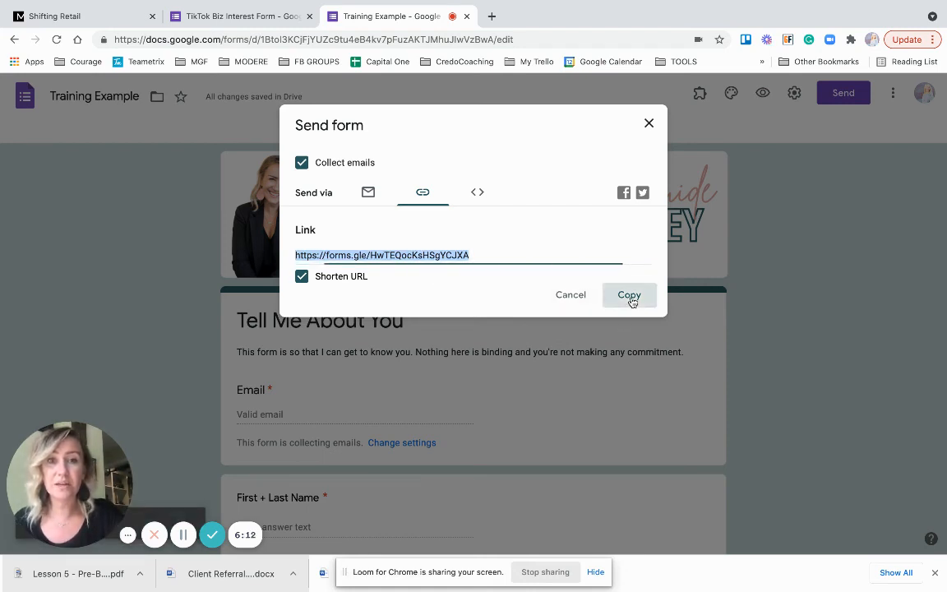
left_click(649, 124)
Open the copied form link in the current tab and review the published form from header to last question.
left_click(467, 38)
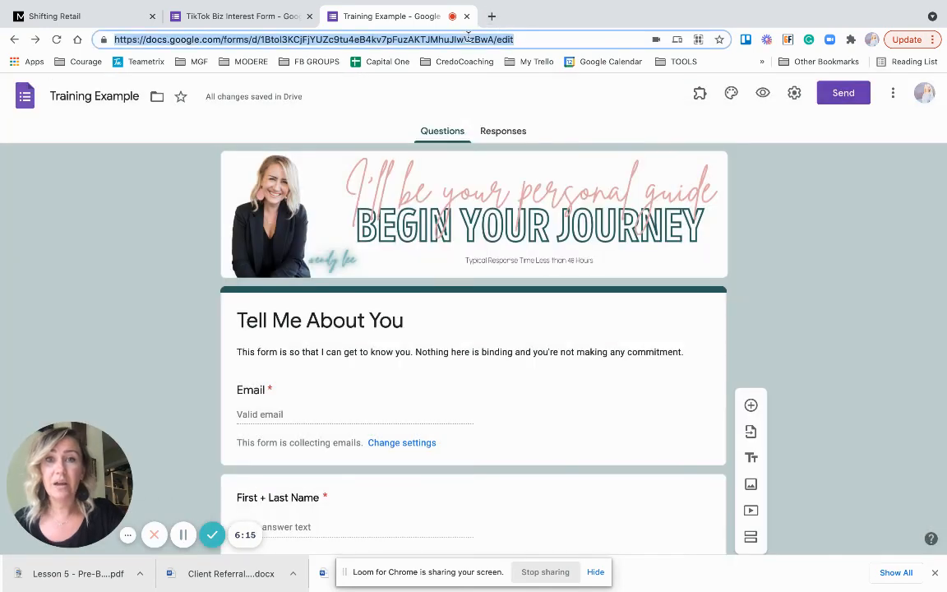
key("super+v")
key("Return")
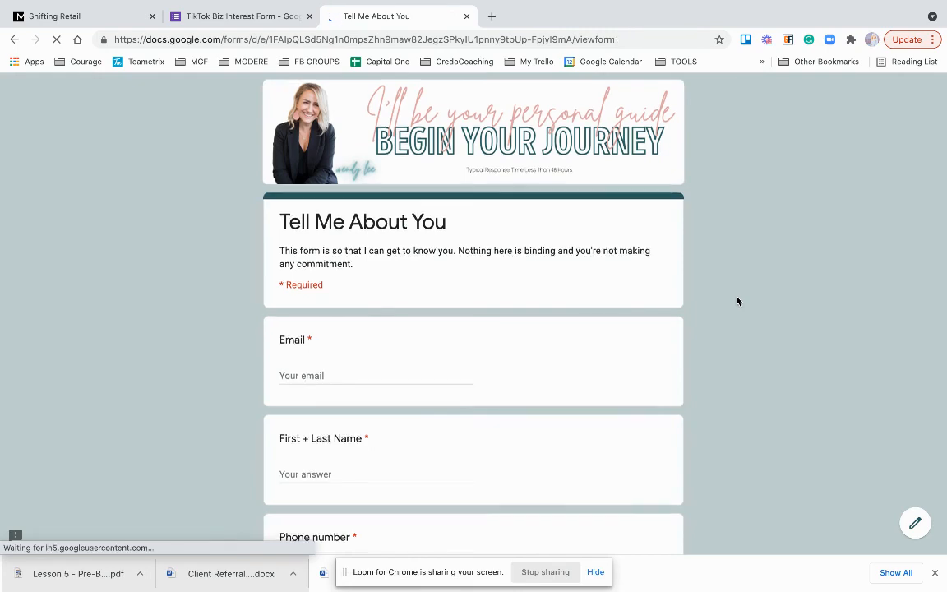
scroll(737, 301, "down", 5)
scroll(736, 300, "up", 15)
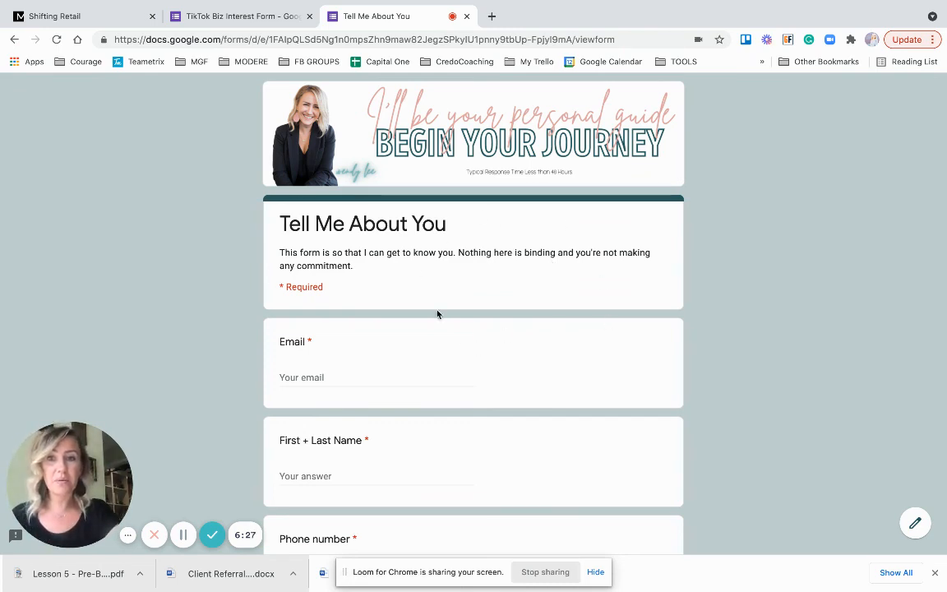
scroll(512, 382, "down", 10)
scroll(512, 383, "up", 10)
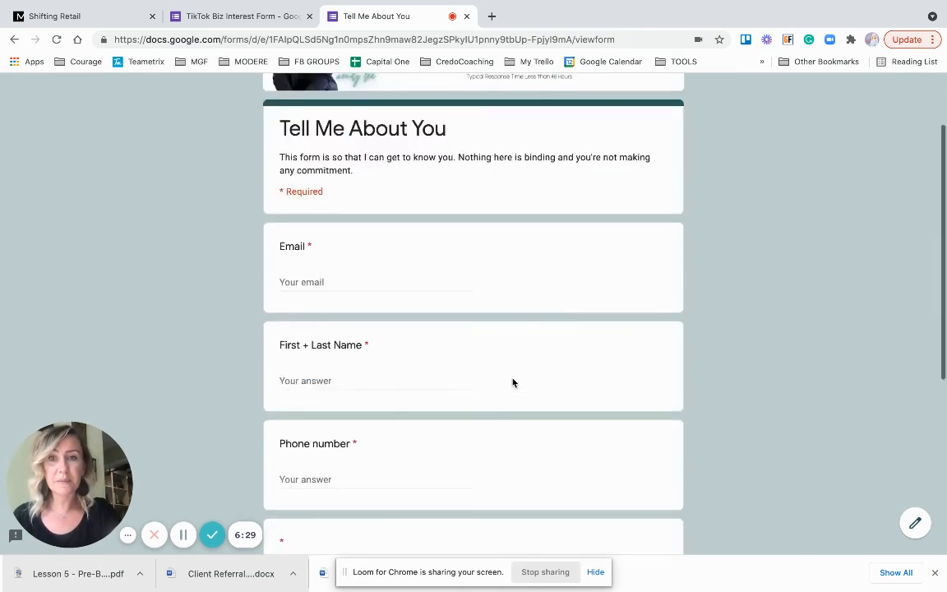